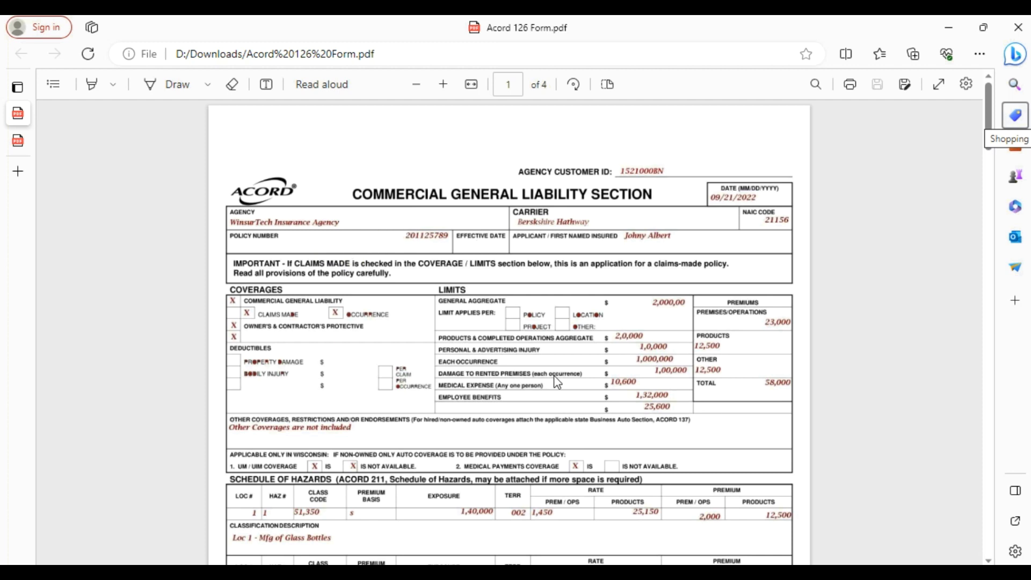
scroll(565, 376, down, 3)
scroll(565, 375, down, 15)
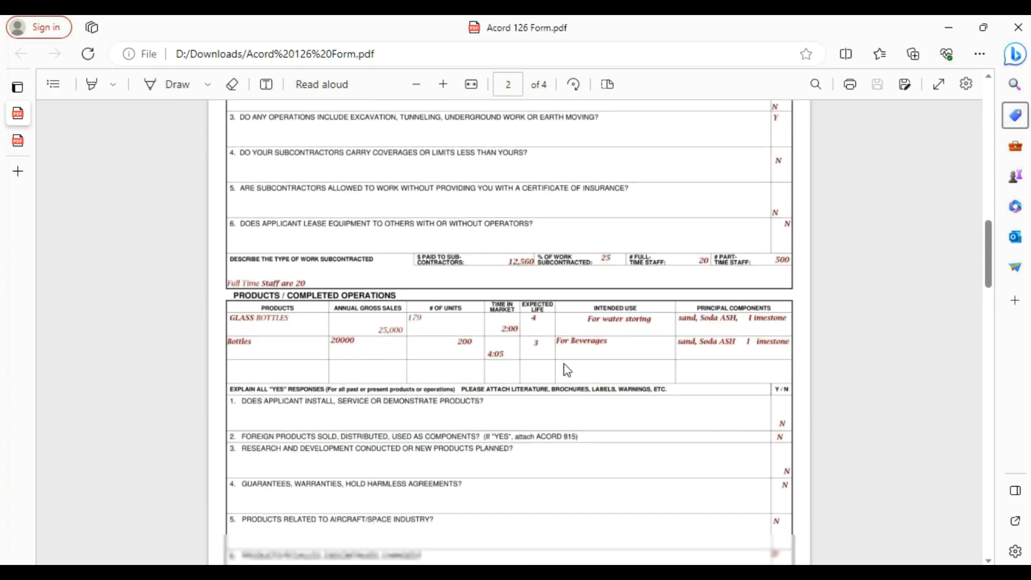
scroll(568, 370, up, 20)
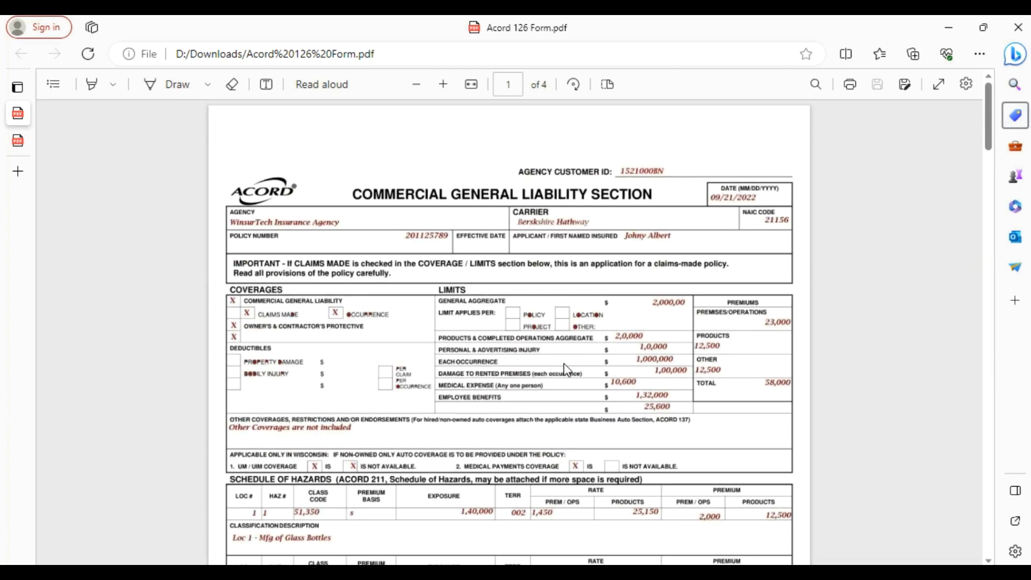
key(ctrl+Tab)
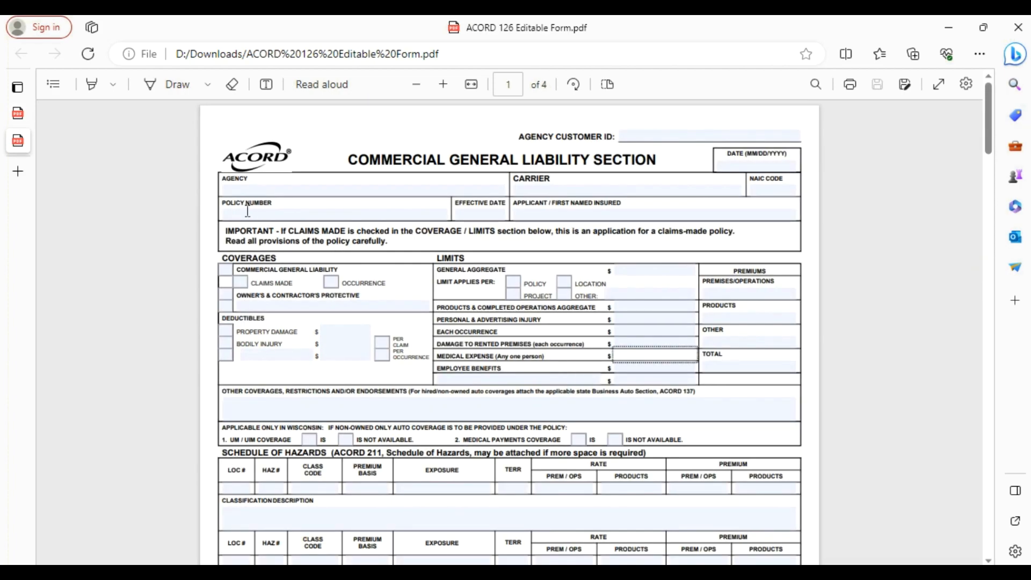
click(255, 214)
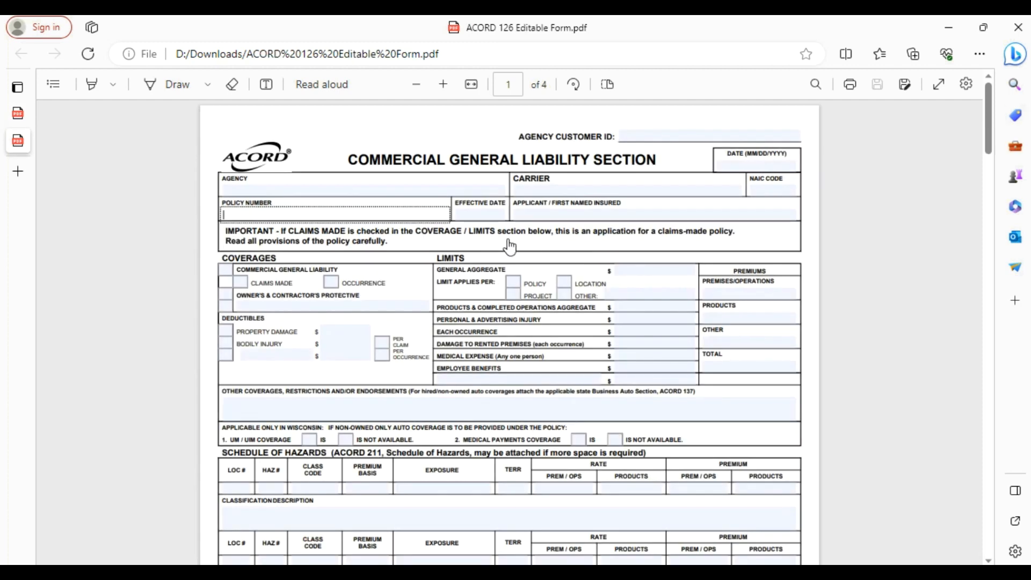
click(533, 217)
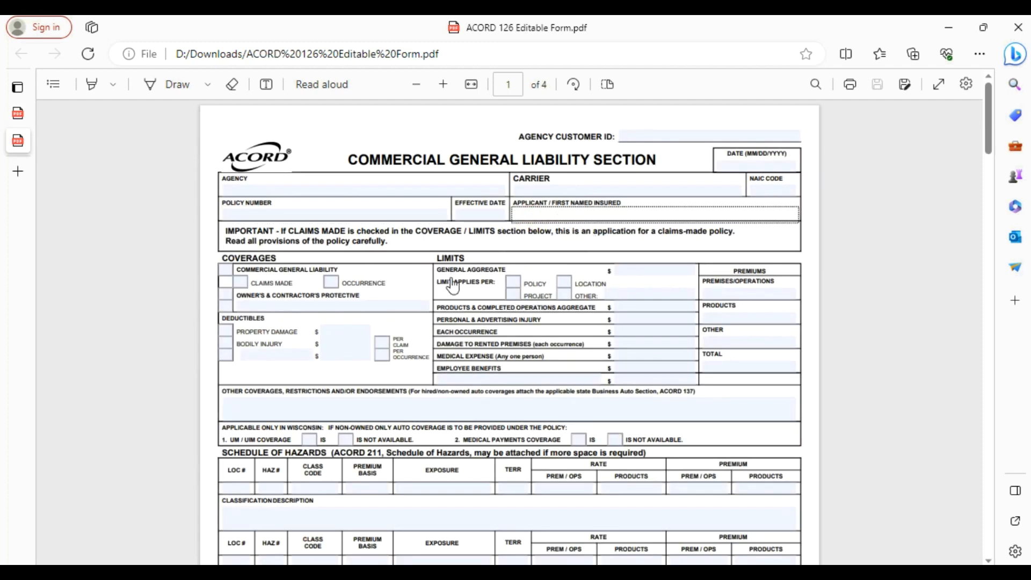
click(632, 308)
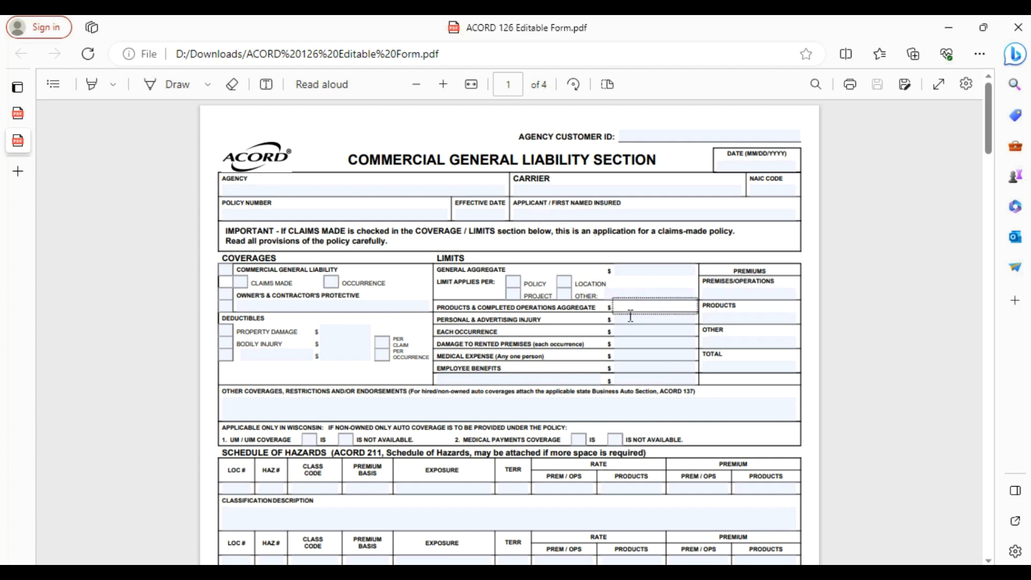
click(631, 320)
click(632, 332)
click(631, 344)
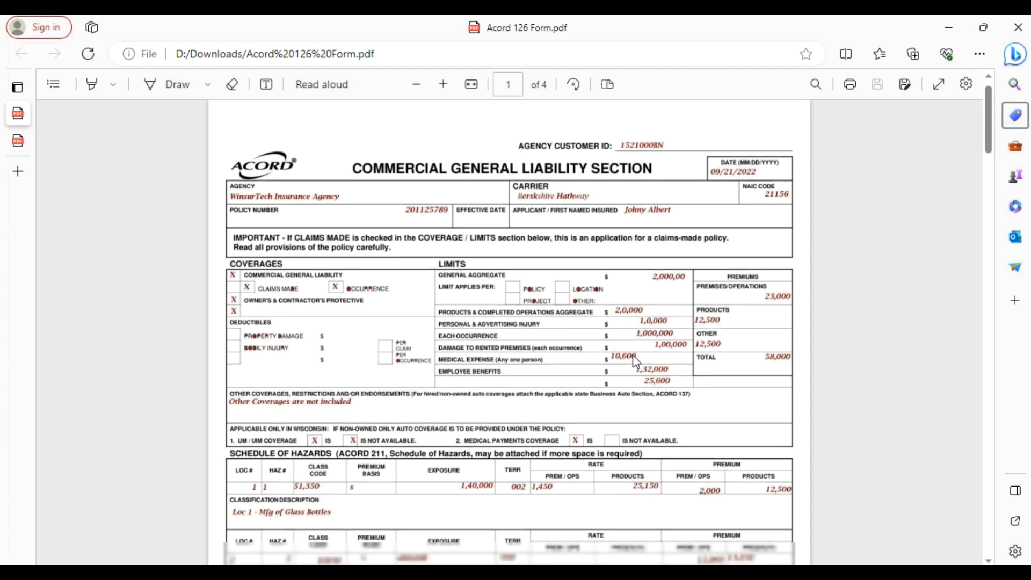
scroll(636, 362, down, 1)
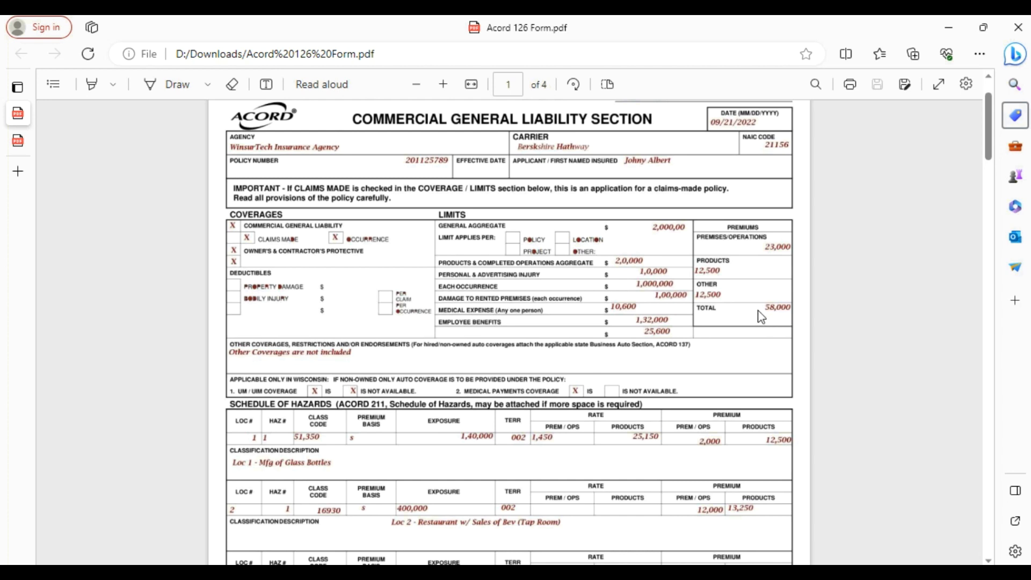
key(ctrl+Tab)
click(712, 369)
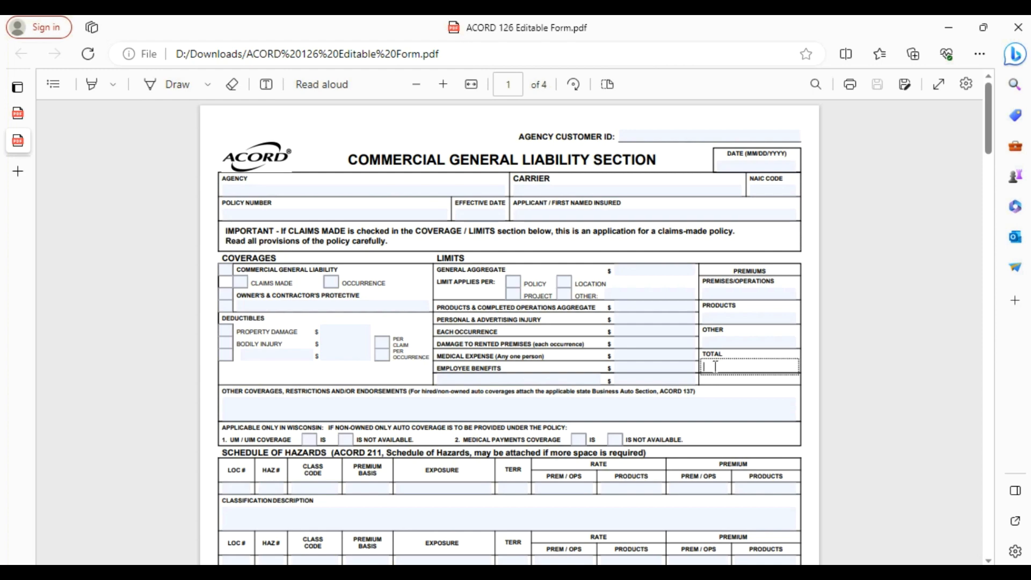
key(ctrl+shift+Tab)
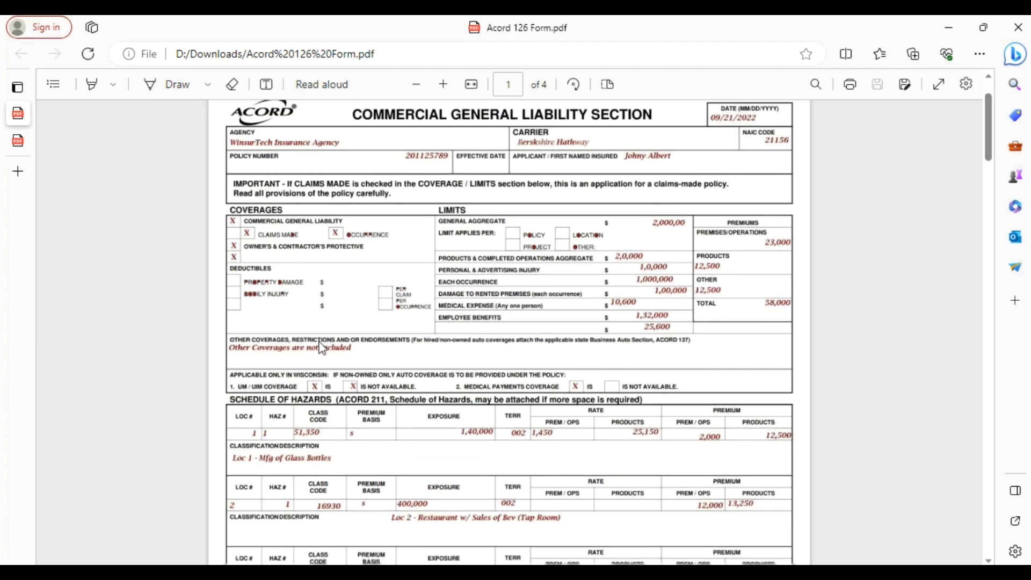
On page 2 of the filled PDF, point out the Bottles product with 25,000 annual gross sales.
scroll(320, 348, down, 15)
scroll(488, 223, up, 1)
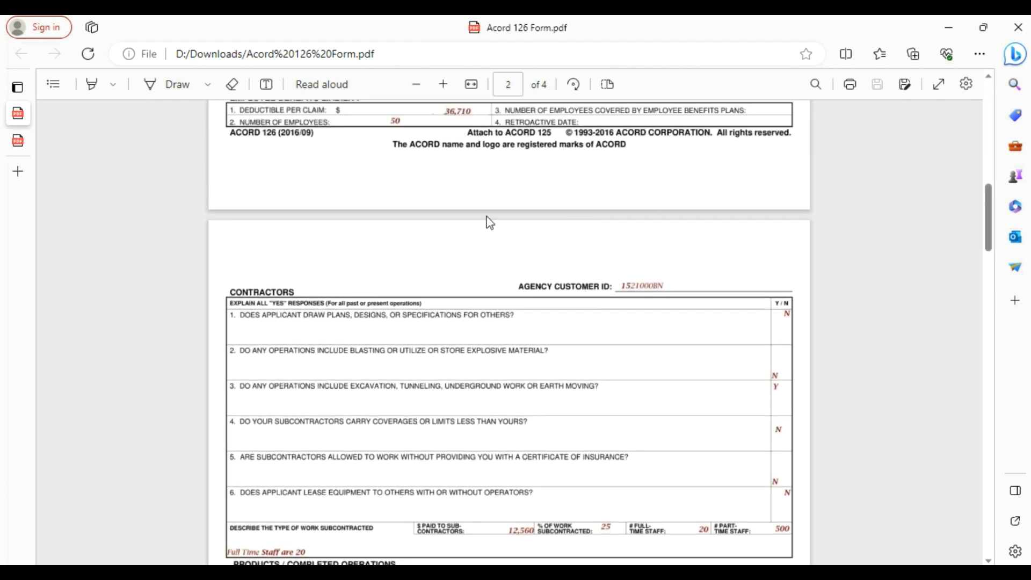
scroll(559, 271, down, 2)
scroll(556, 270, down, 2)
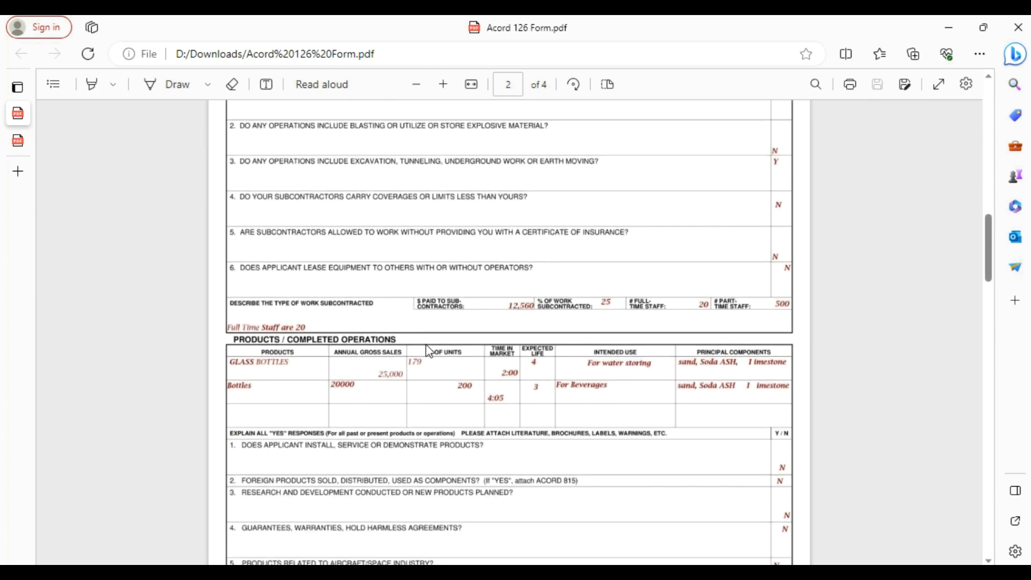
scroll(427, 343, down, 2)
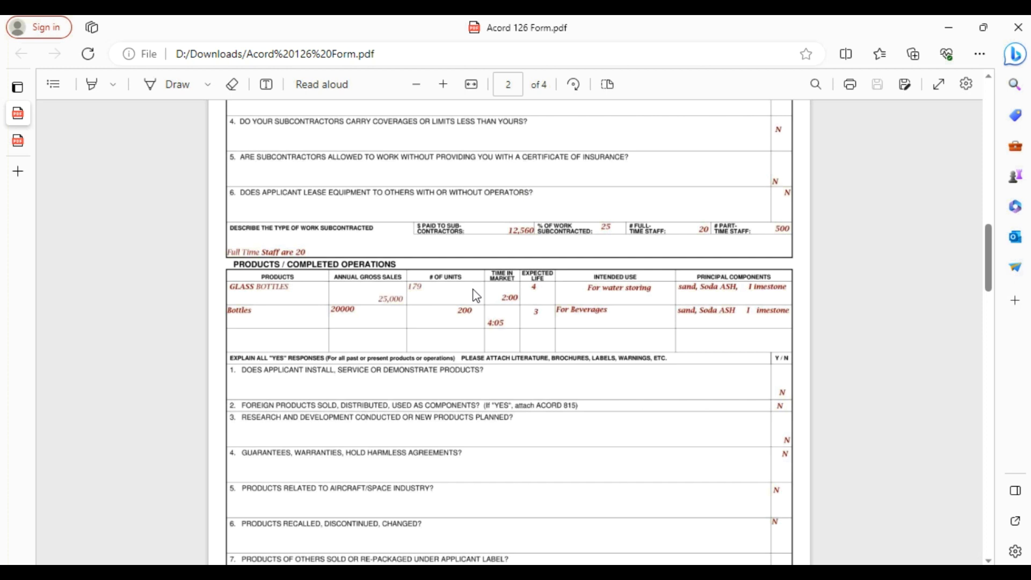
click(274, 311)
click(367, 298)
On the blank form, go through the Annual Gross Sales, # of Units and Time in Market fields.
key(ctrl+Tab)
scroll(529, 320, down, 12)
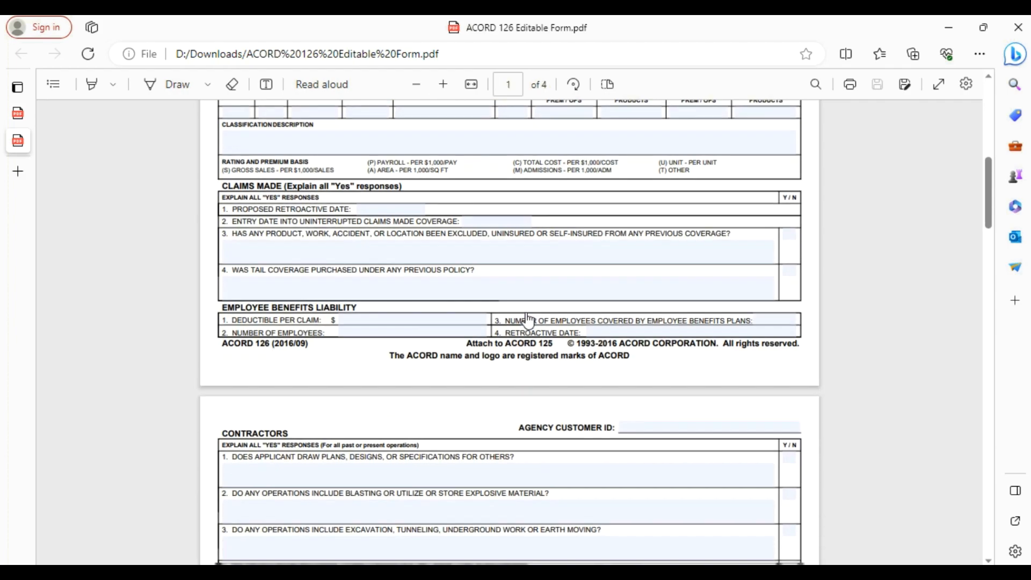
scroll(528, 321, down, 5)
scroll(288, 341, up, 3)
click(347, 292)
click(356, 317)
click(422, 292)
click(426, 315)
click(507, 292)
click(507, 316)
Return to the top of the filled Acord 126 form, then bring Postman forward.
key(ctrl+Tab)
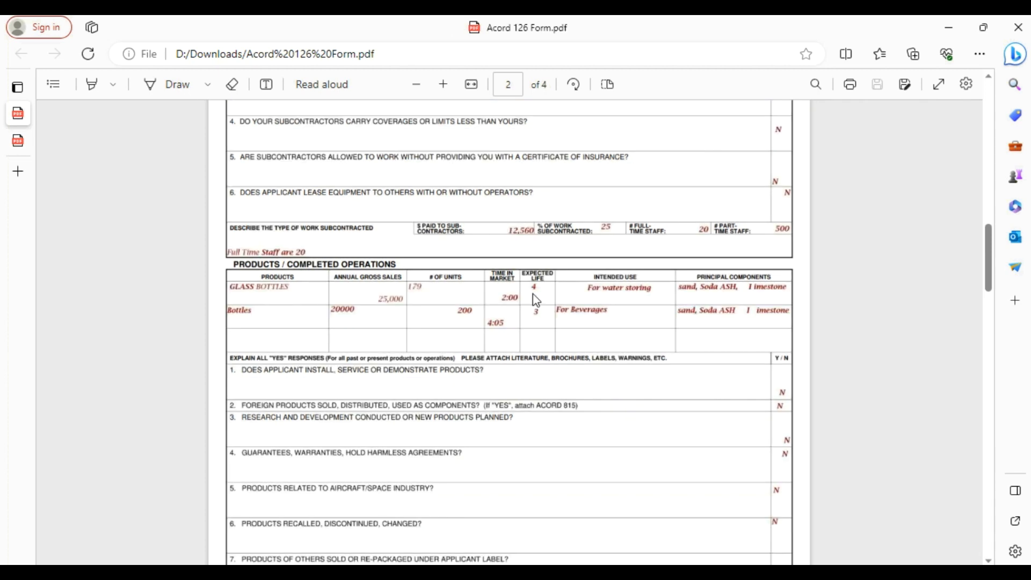
scroll(536, 300, up, 3)
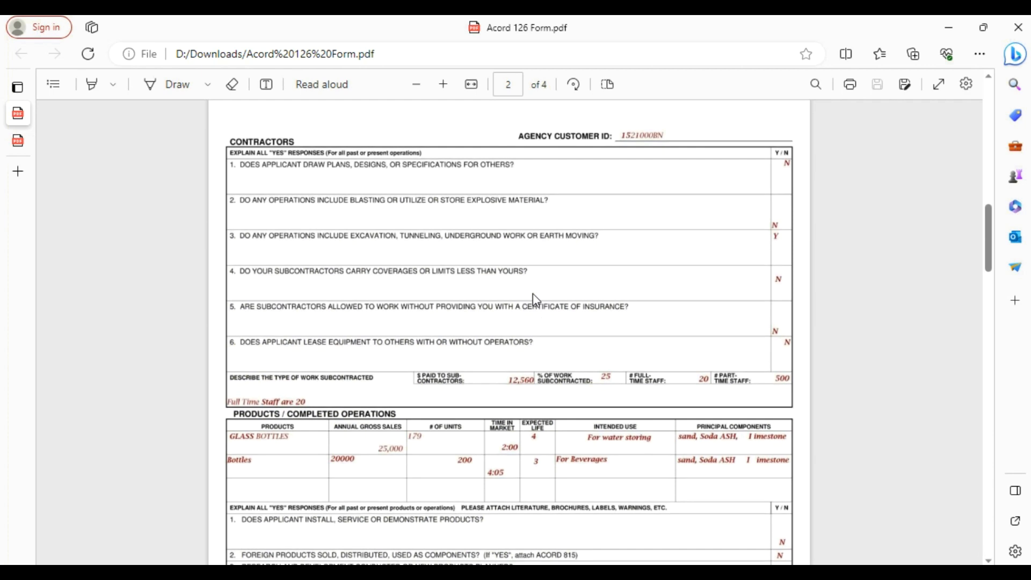
scroll(535, 300, up, 8)
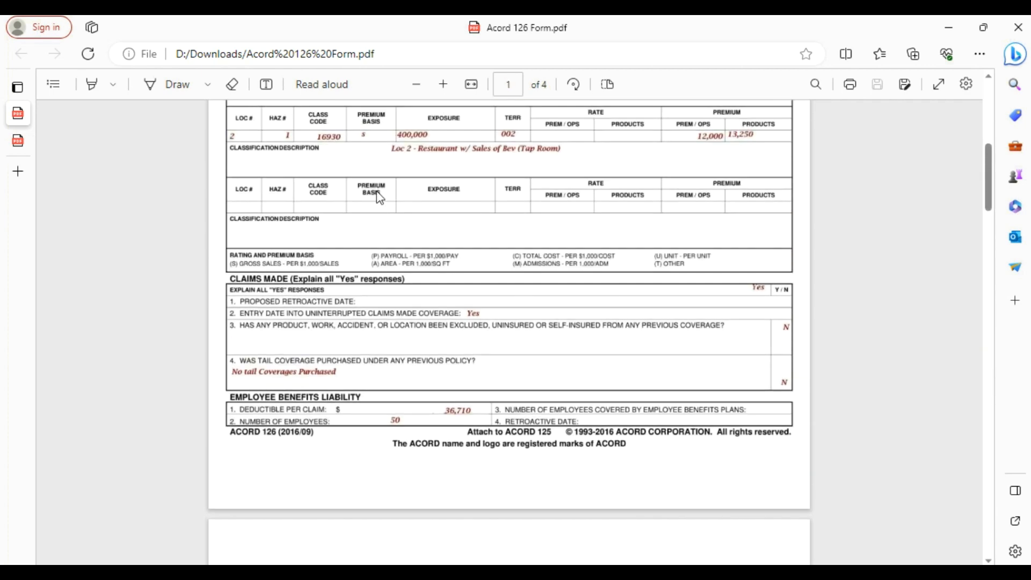
scroll(385, 193, up, 8)
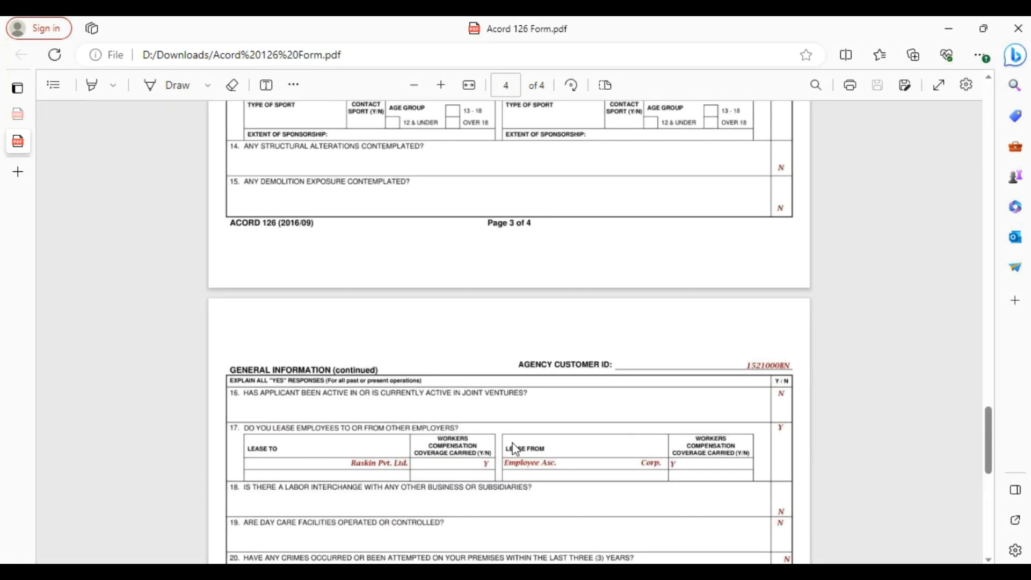
key(alt+Tab)
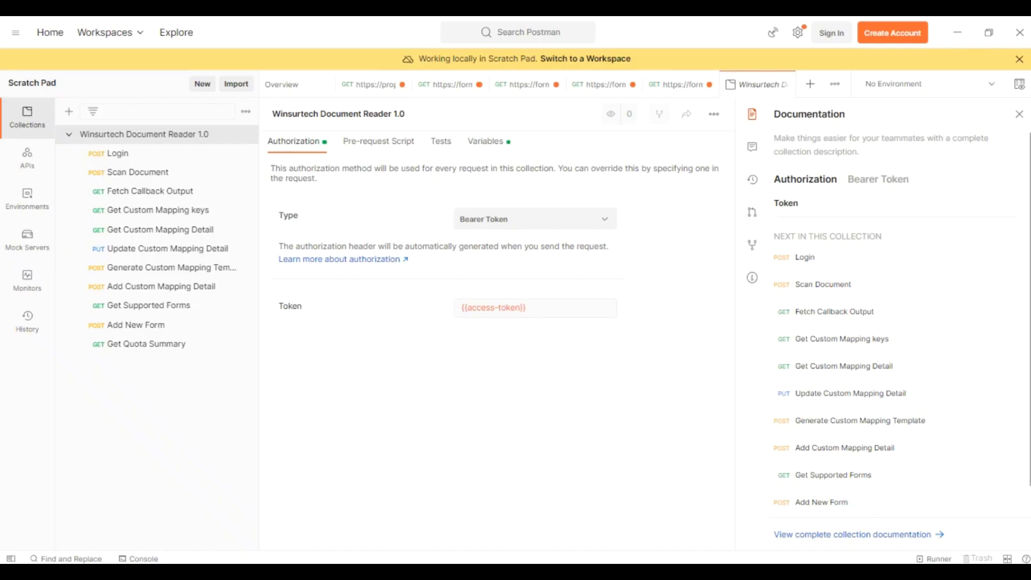
Send the Login request with the username and password to get a bearer token, then open Scan Document.
click(122, 156)
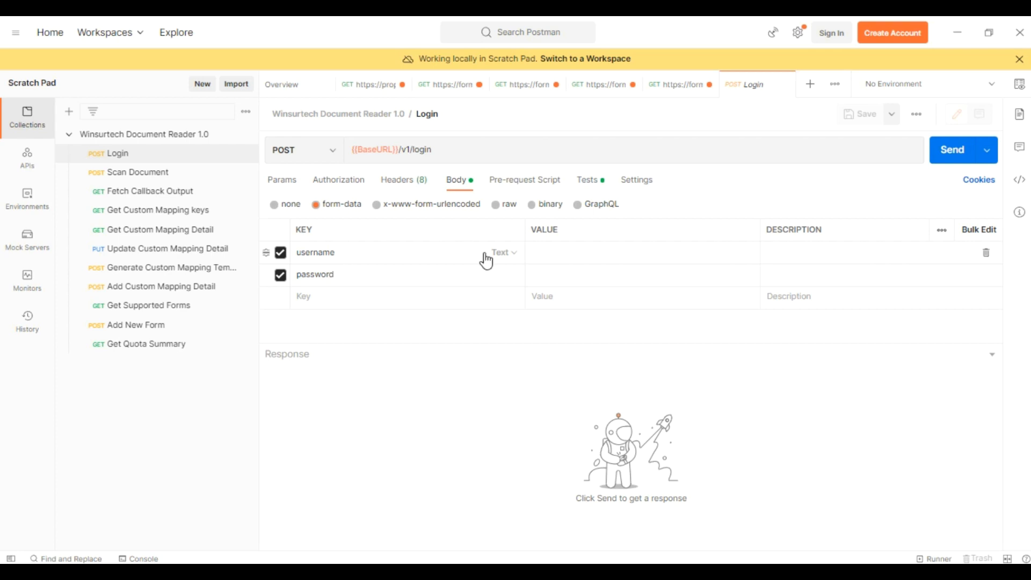
click(549, 250)
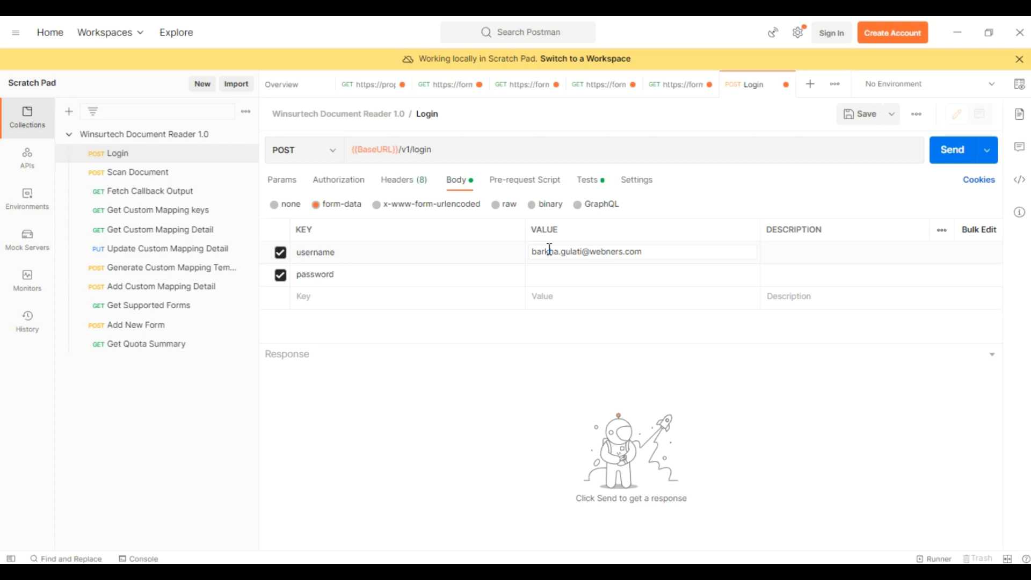
click(553, 274)
click(952, 157)
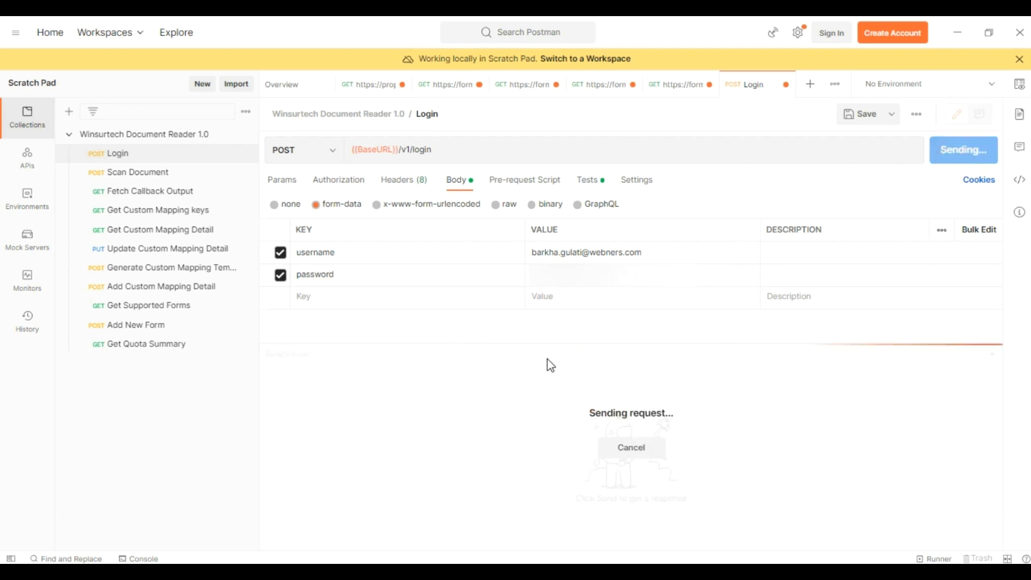
drag(547, 343, 559, 251)
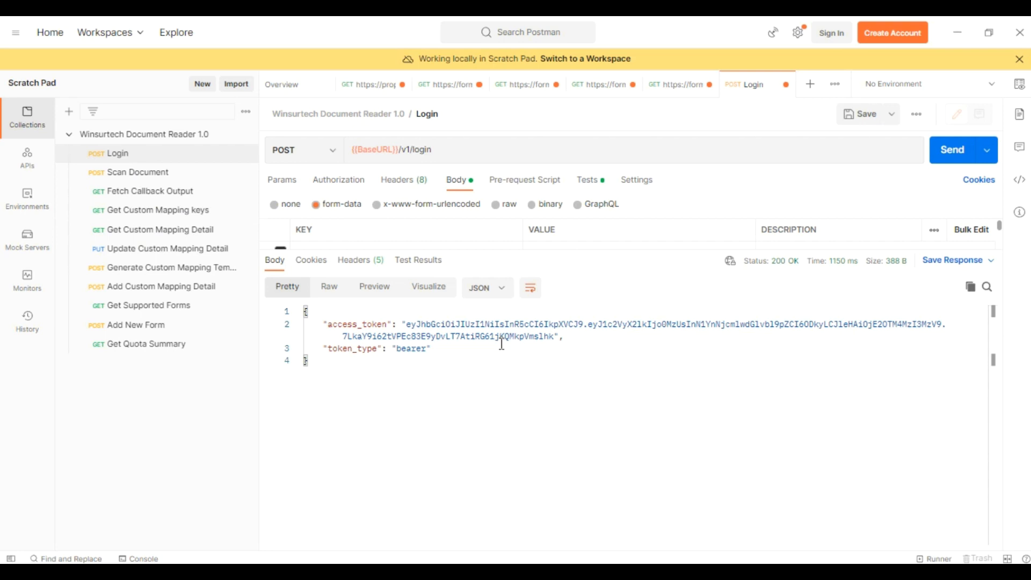
click(127, 173)
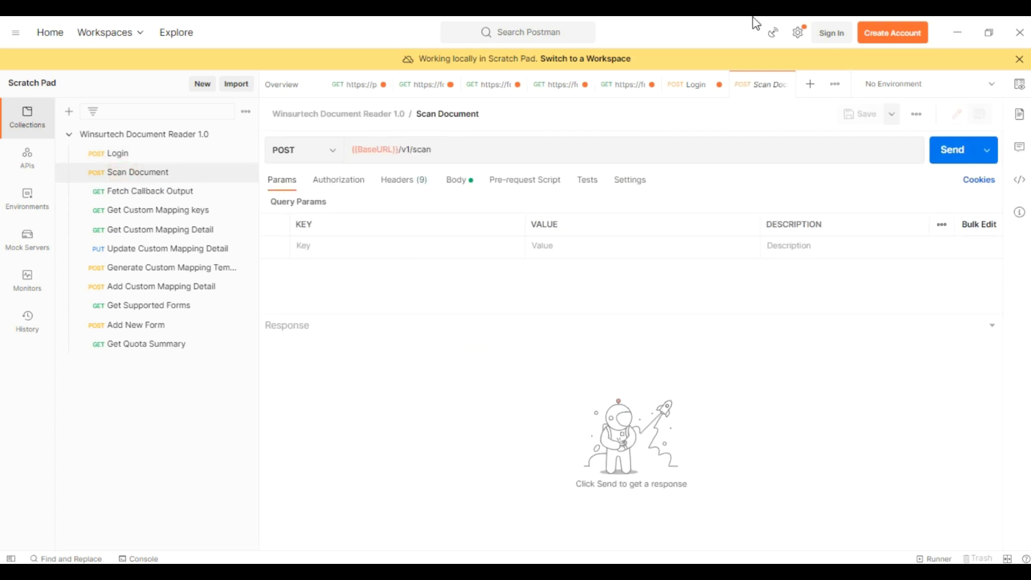
Attach Acord 126 Form.pdf as the input_file in the form-data body.
click(459, 180)
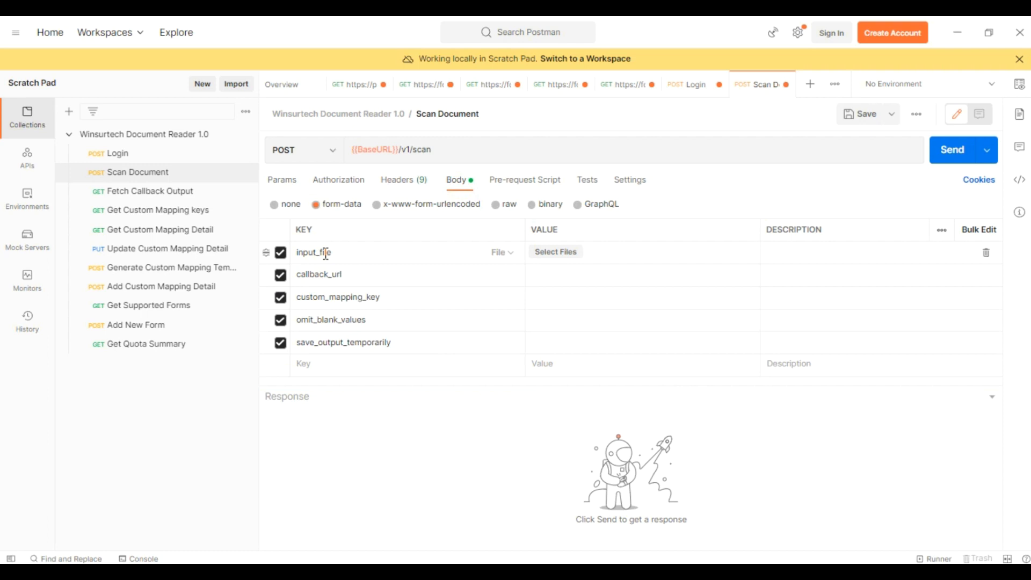
click(557, 256)
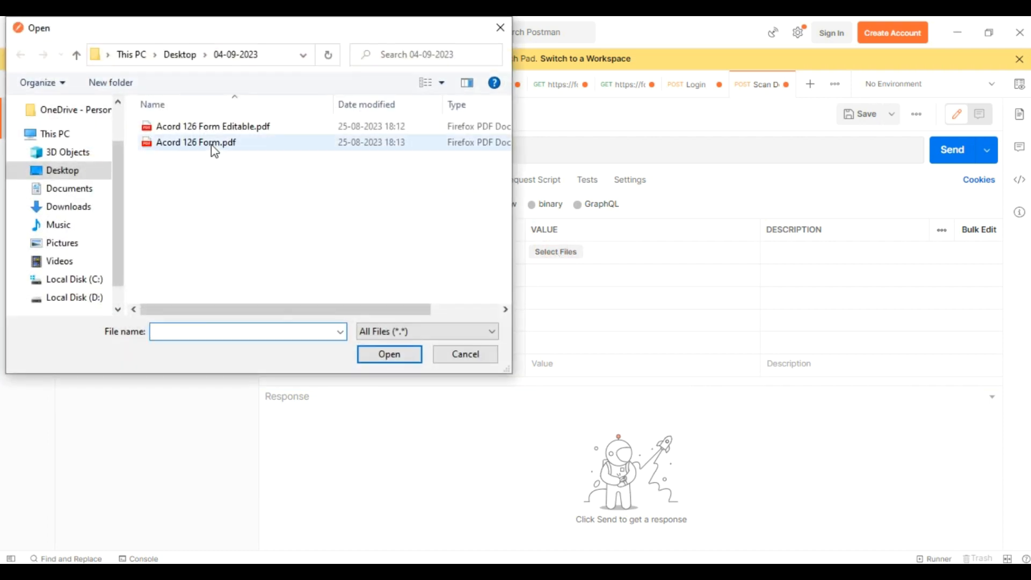
click(211, 144)
click(394, 355)
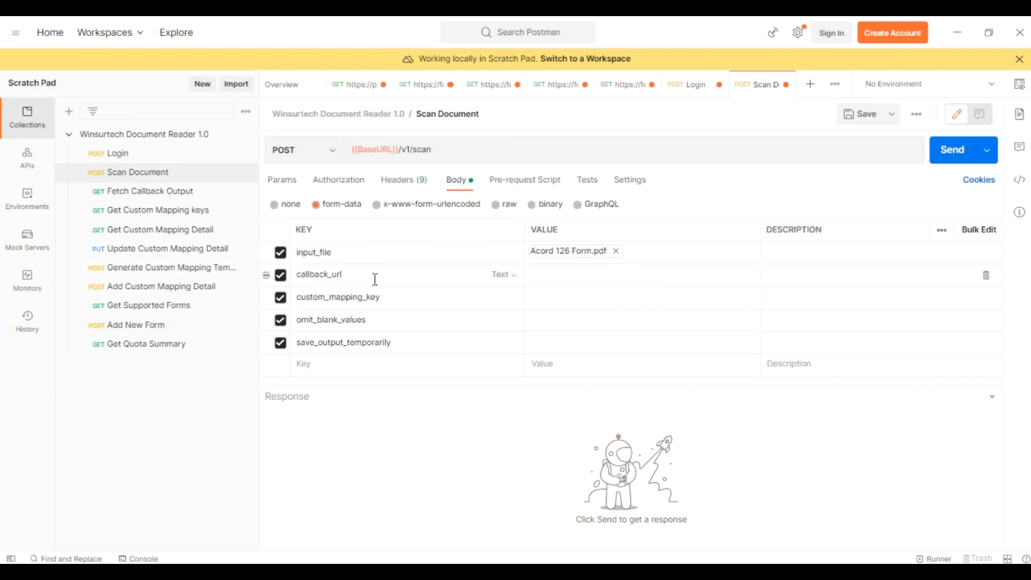
Paste the beepceptor callback_url and set omit_blank_values and save_output_temporarily to True.
click(577, 274)
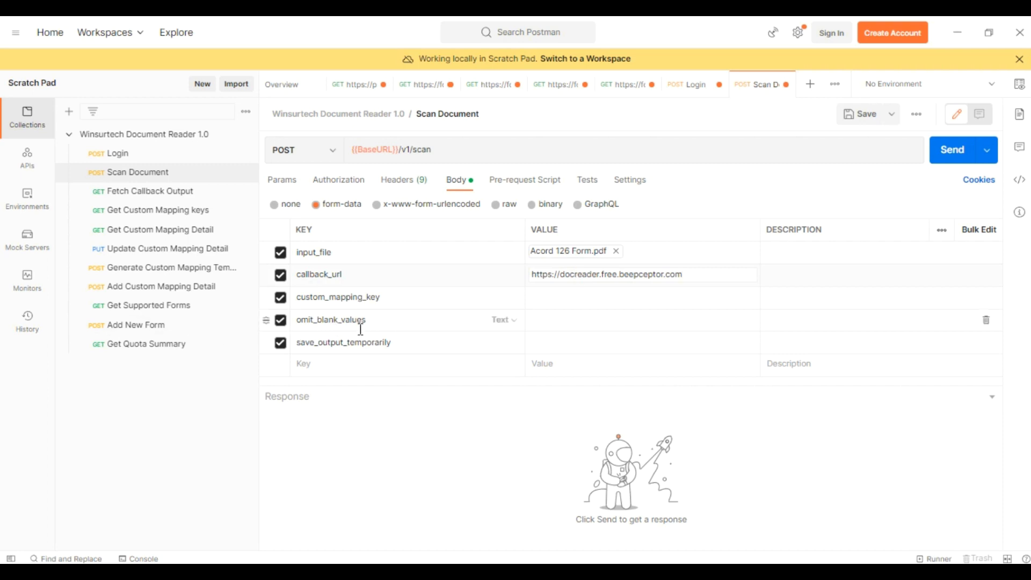
click(539, 322)
click(571, 318)
click(541, 340)
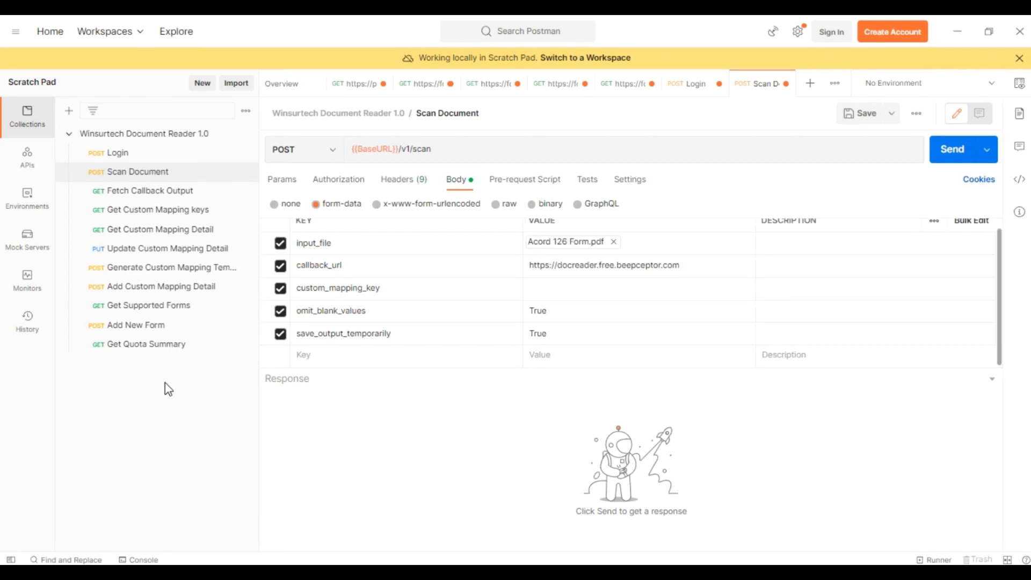
Send the Acord 126 scan, review the awaiting response, and copy its transaction_id value.
click(950, 152)
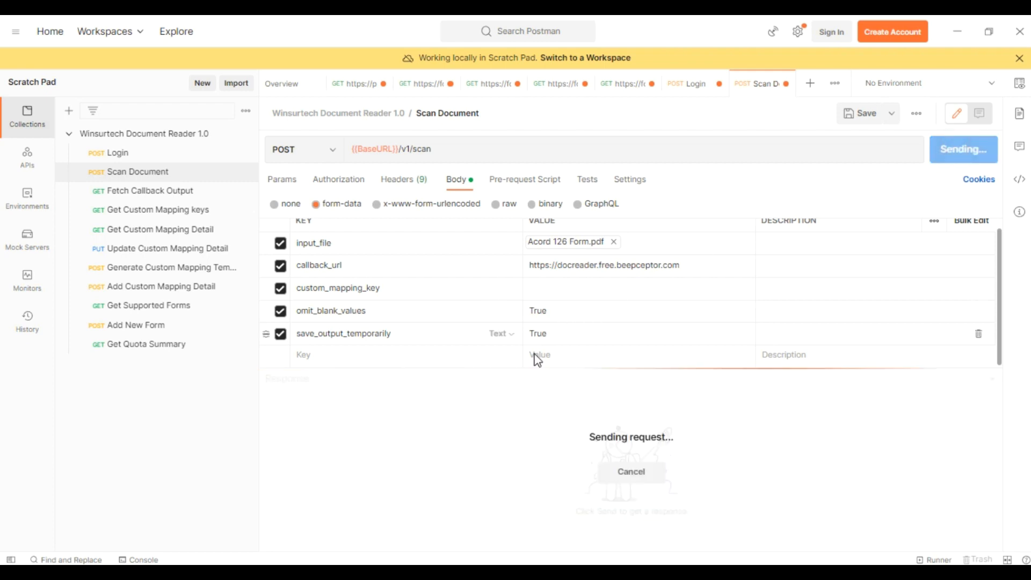
drag(515, 363, 539, 223)
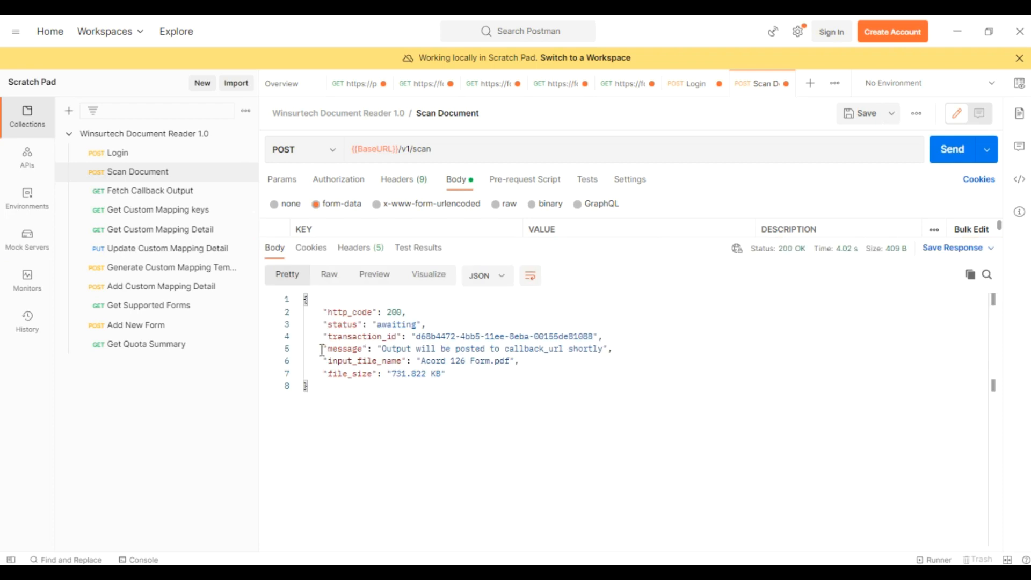
drag(320, 337, 606, 337)
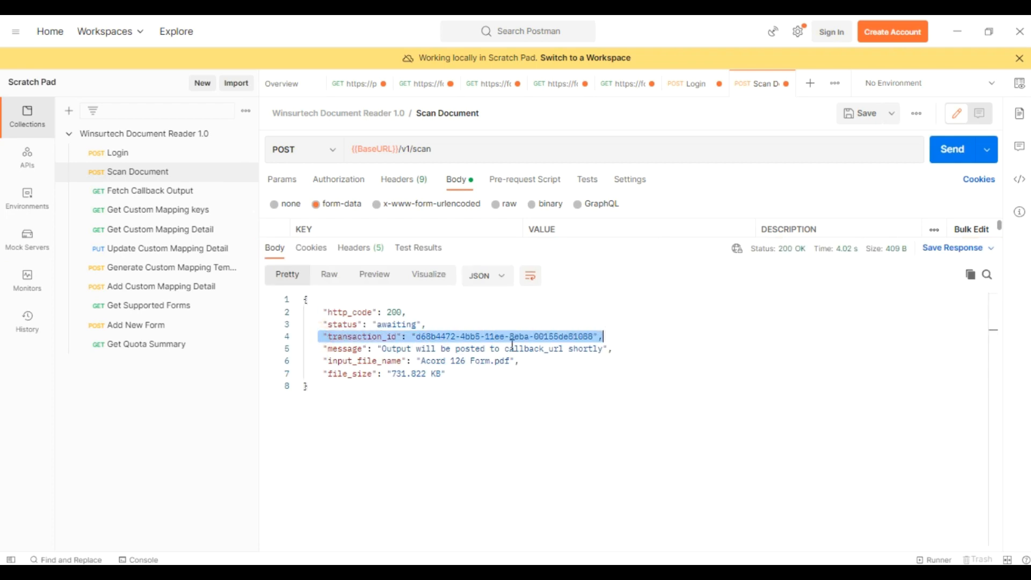
drag(322, 373, 470, 383)
drag(329, 362, 513, 362)
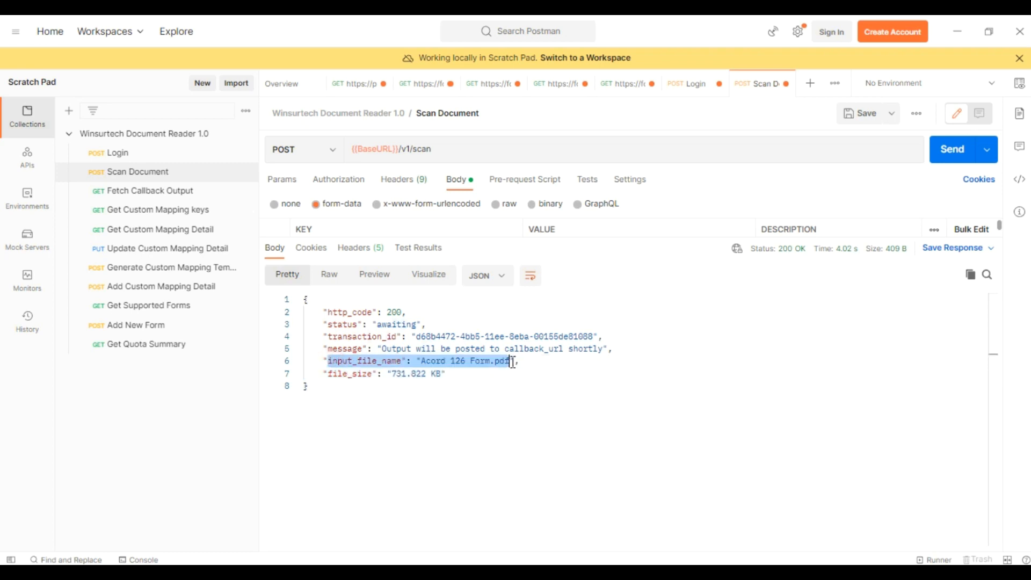
click(519, 425)
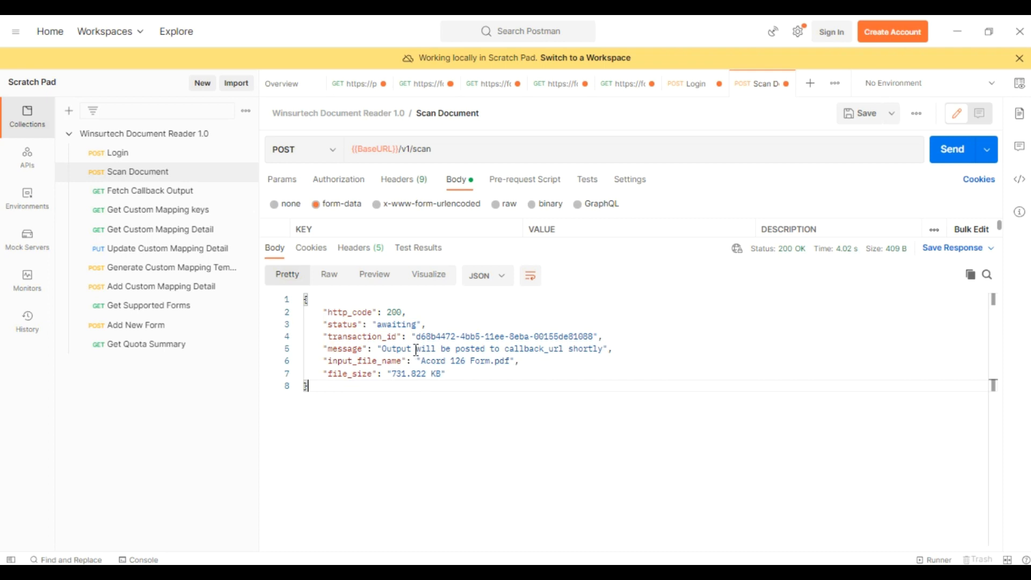
drag(416, 336, 594, 340)
key(ctrl+c)
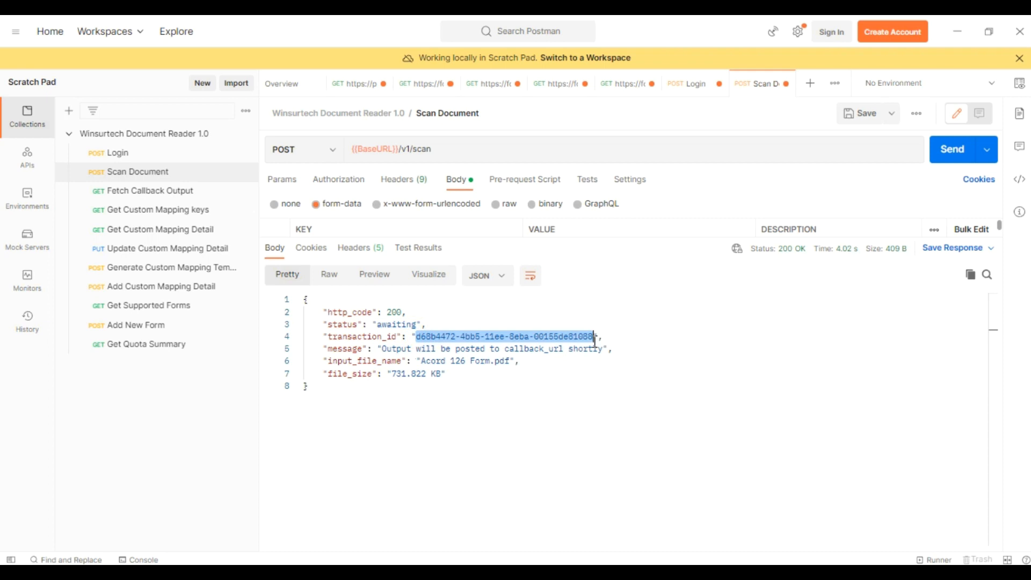
click(141, 196)
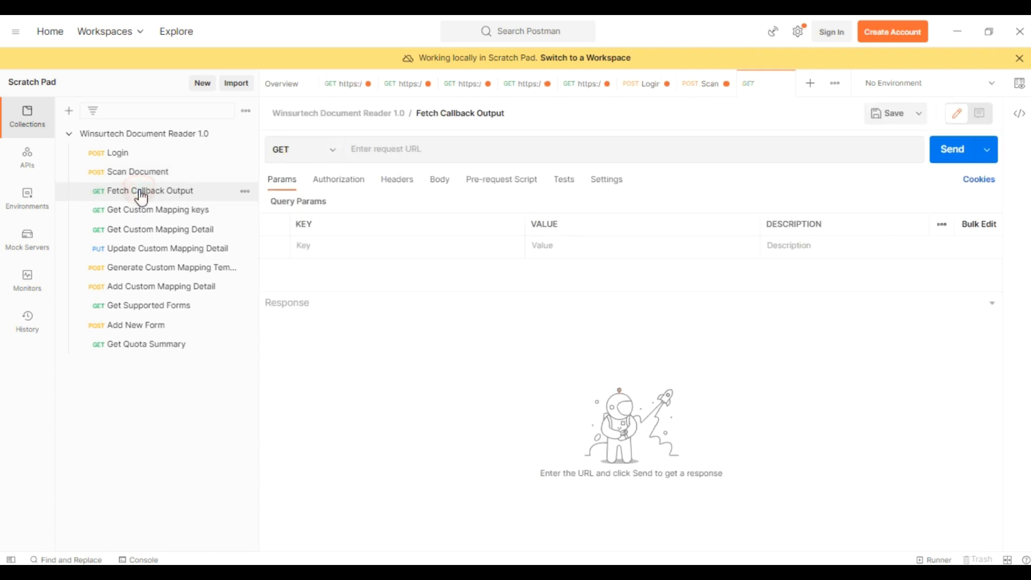
Paste the copied transaction_id into Fetch Callback Output and send it, getting 200 OK zipped data.
click(556, 240)
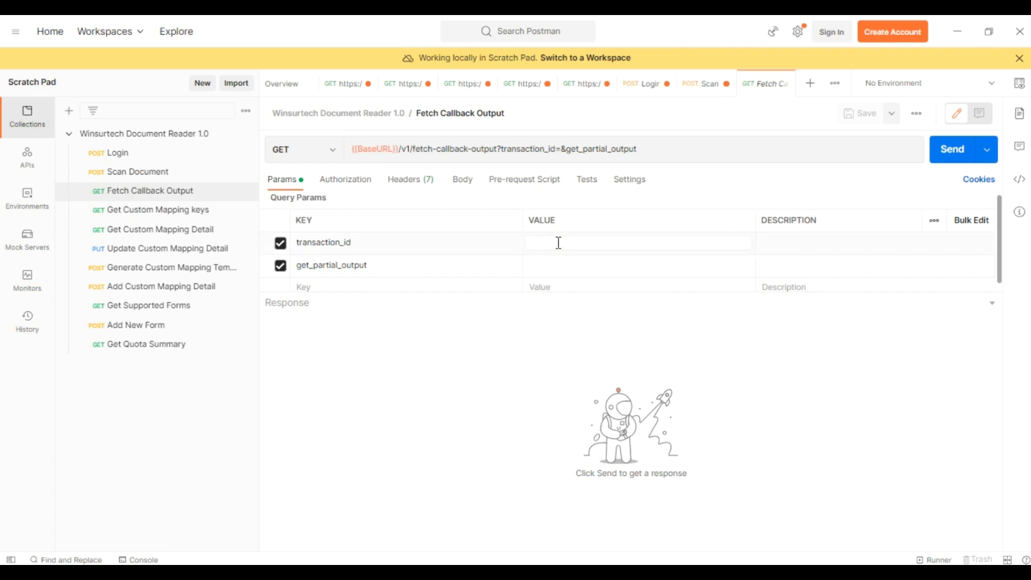
key(ctrl+v)
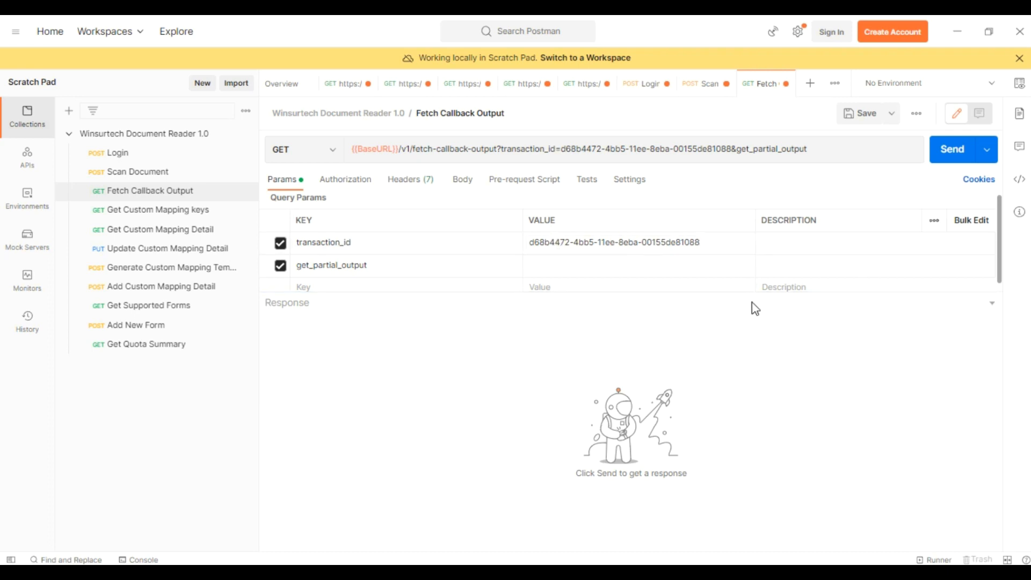
click(950, 153)
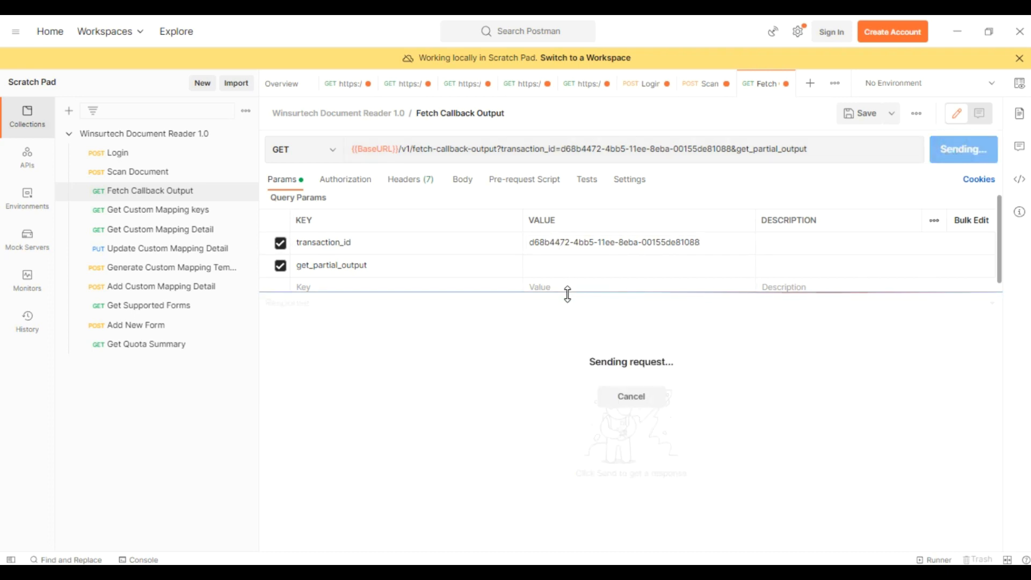
drag(574, 283, 591, 246)
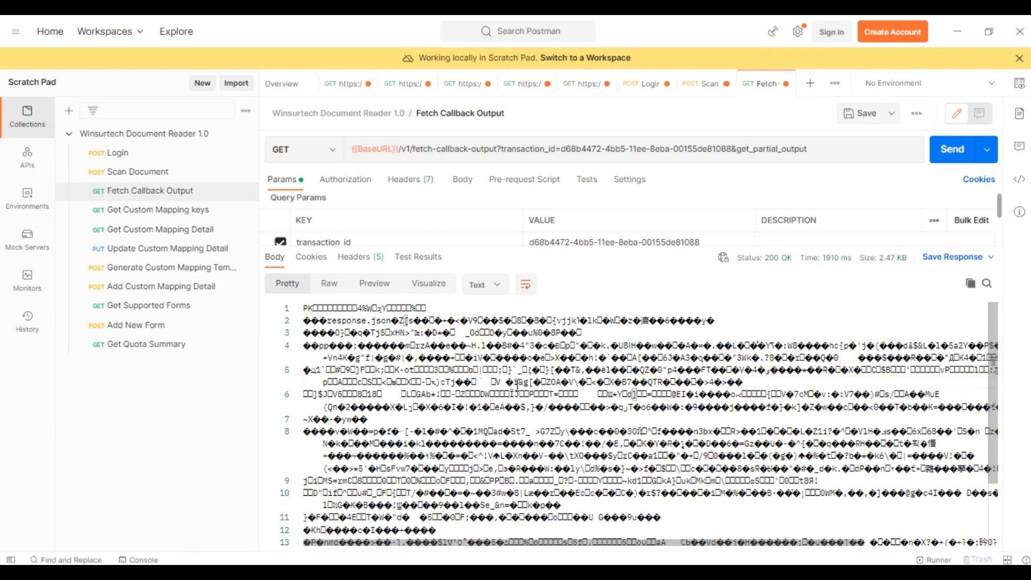
Save the response to the Desktop File folder as File.zip and minimize Postman.
click(992, 259)
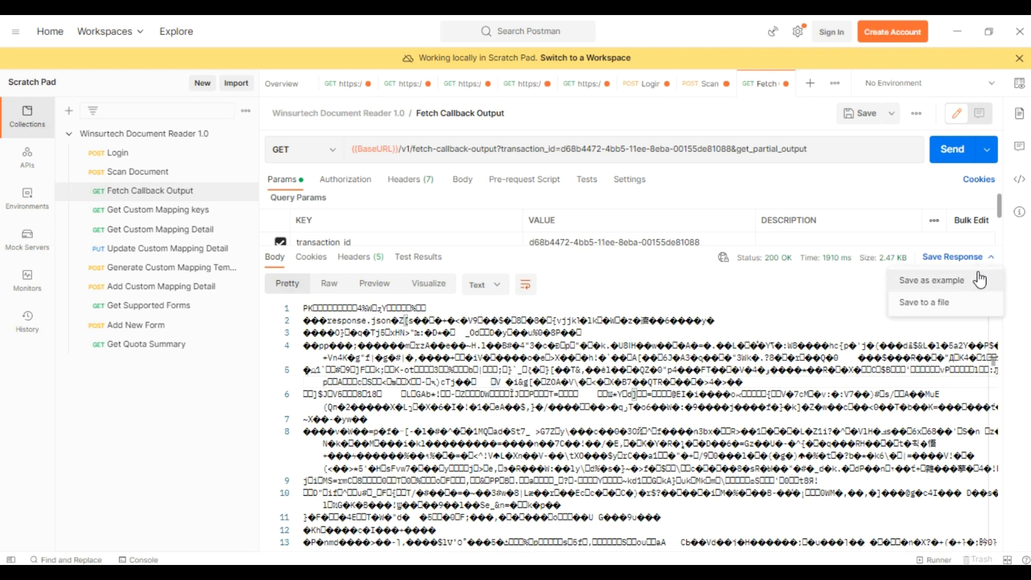
click(947, 304)
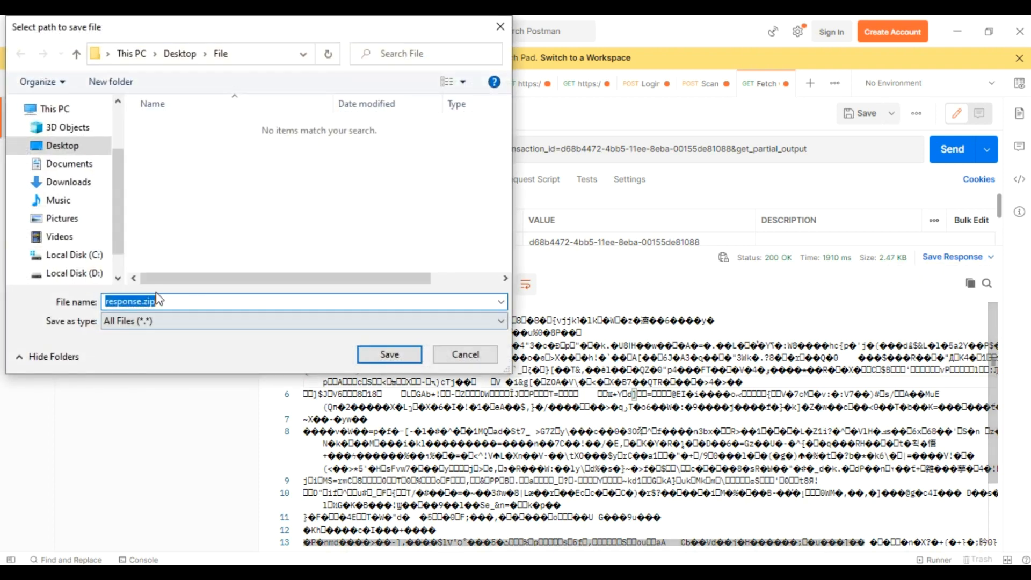
click(141, 302)
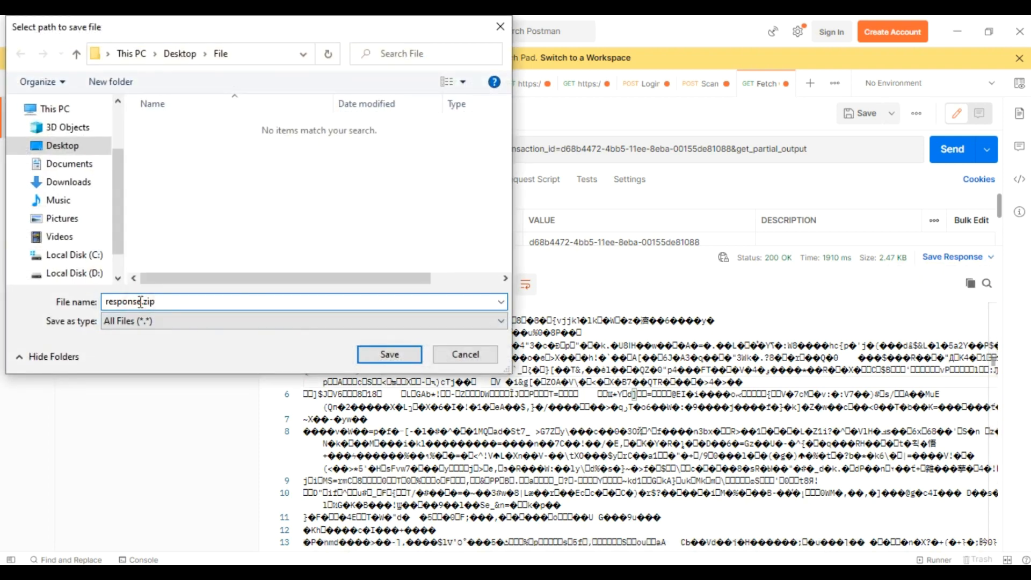
key(BackSpace)
key(BackSpace)
key(BackSpace)
key(BackSpace)
key(BackSpace)
key(BackSpace)
key(BackSpace)
key(BackSpace)
text(File)
key(Return)
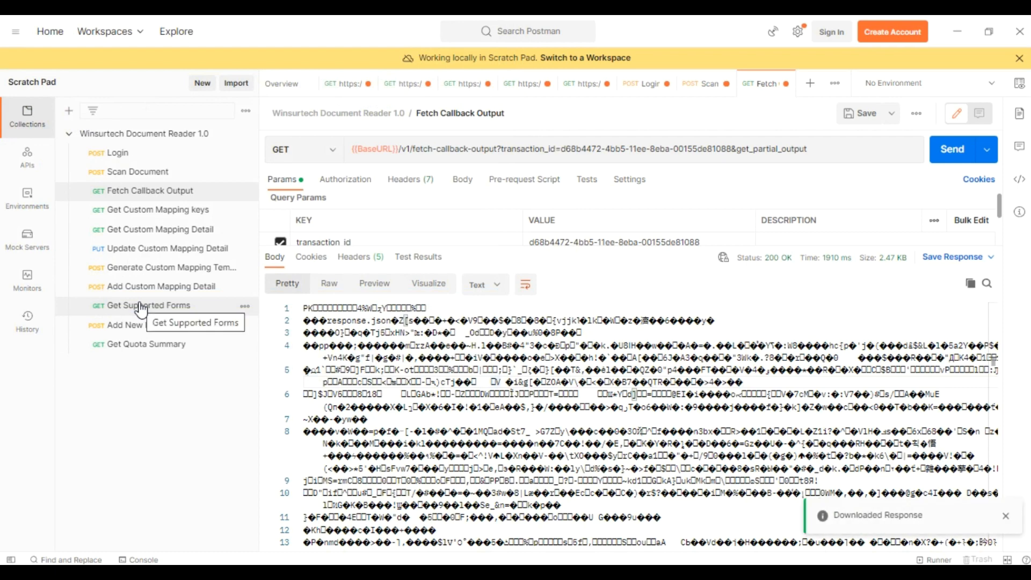
click(958, 31)
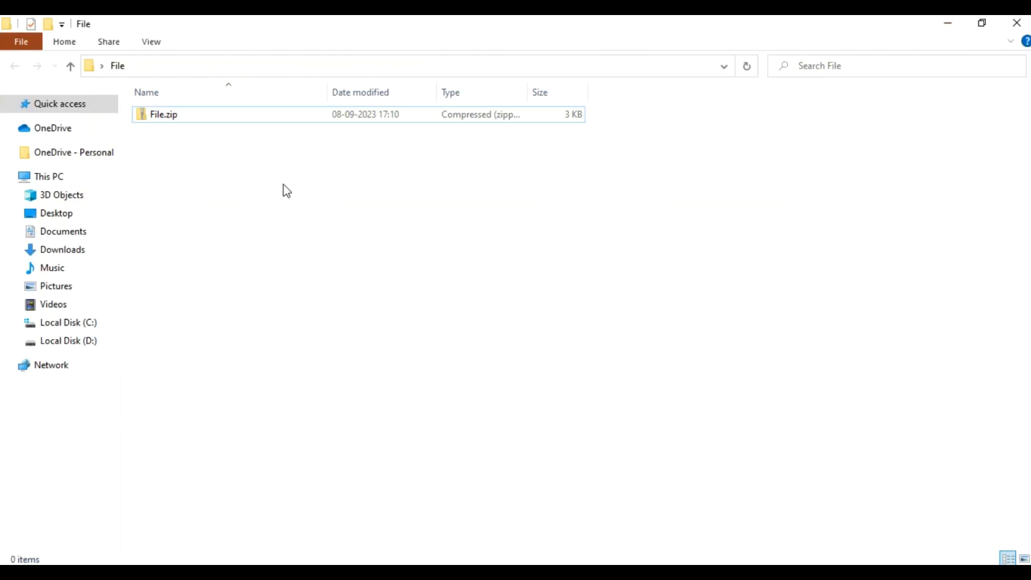
Extract all of File.zip to the suggested folder and open response.json in Firefox.
click(219, 115)
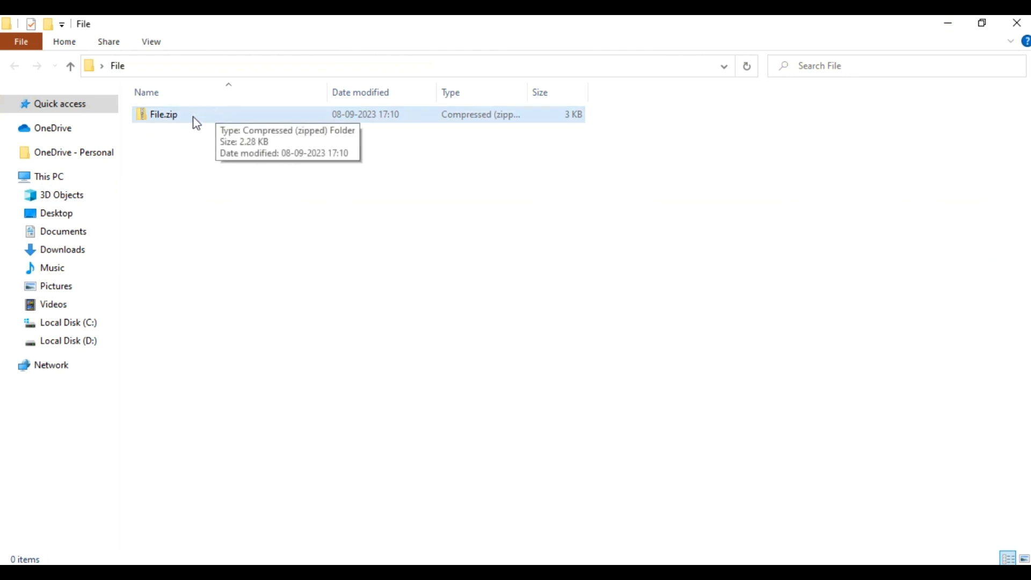
right_click(195, 124)
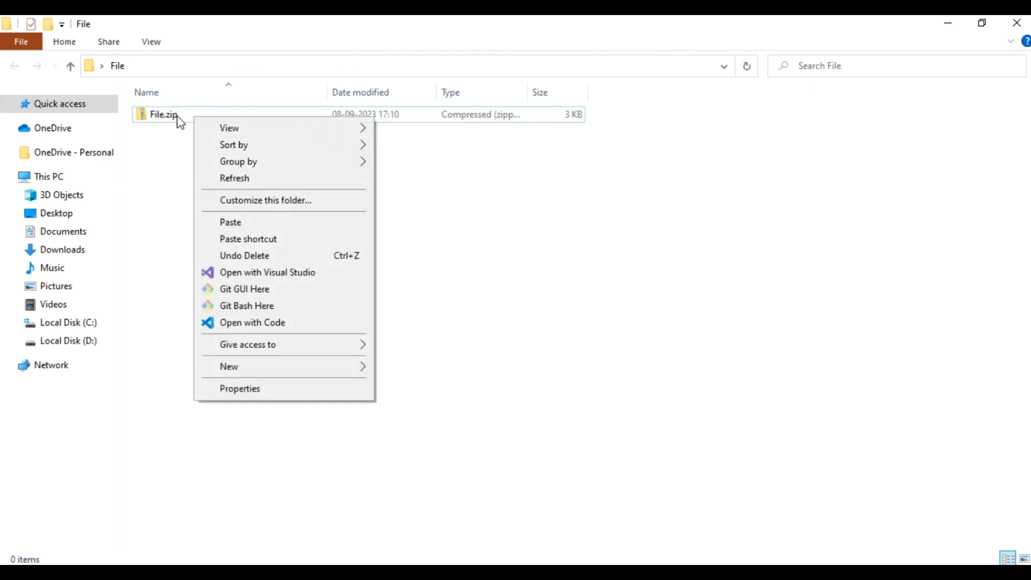
right_click(175, 113)
click(212, 213)
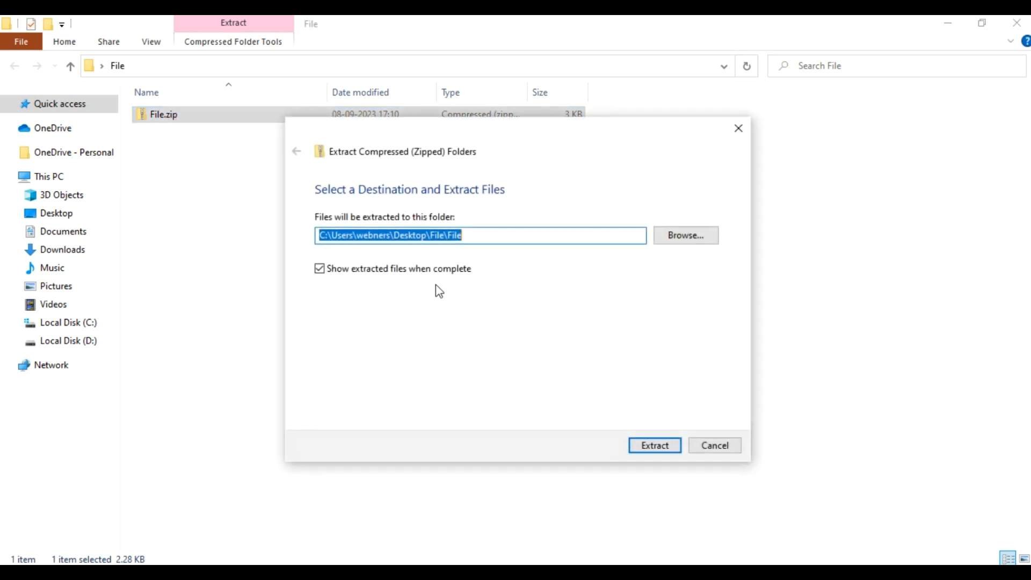
click(653, 449)
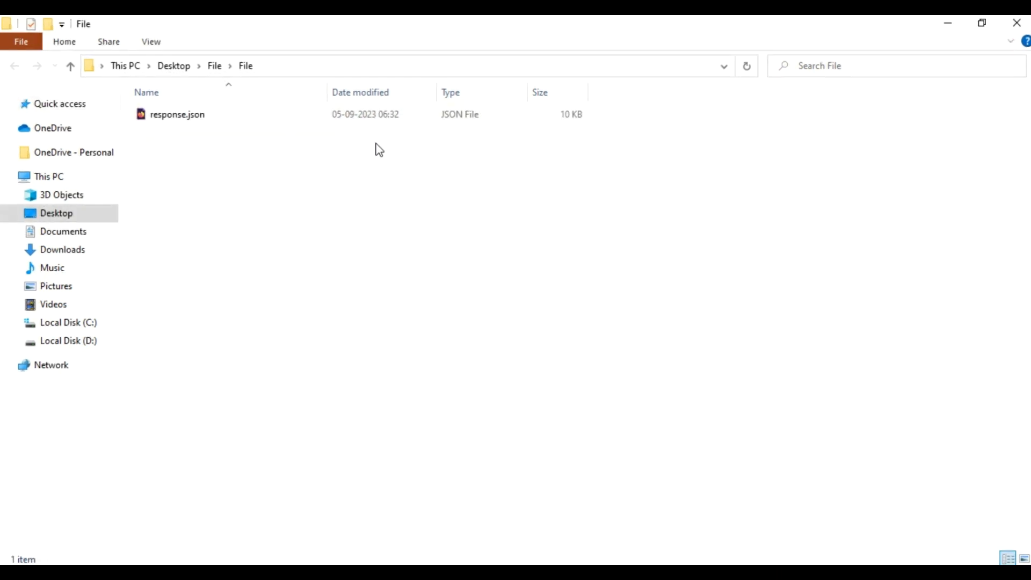
click(217, 118)
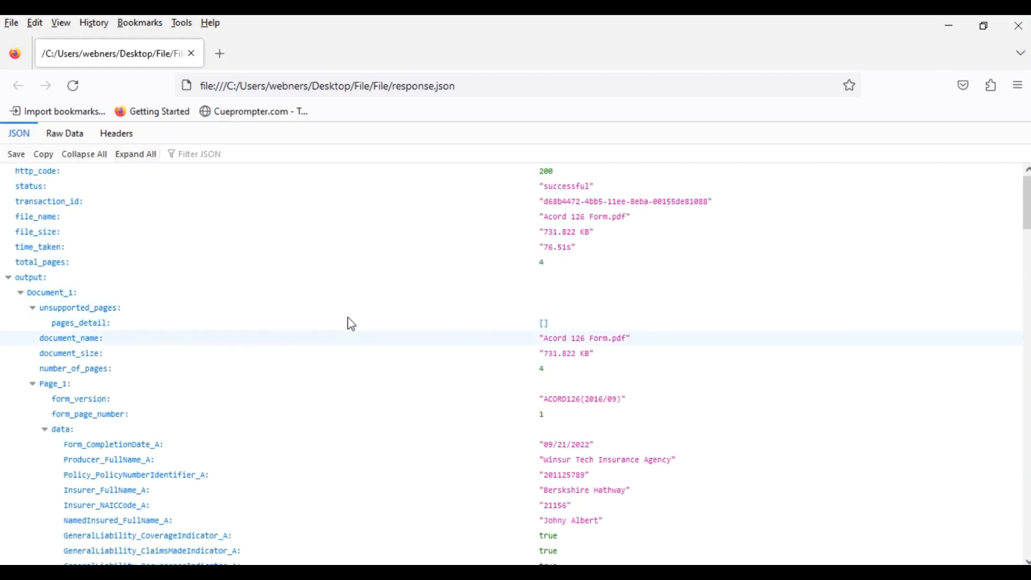
Collapse the JSON, then expand output > Document_1 to show its name, size, page count and Page_1.
scroll(311, 315, down, 4)
scroll(311, 317, down, 20)
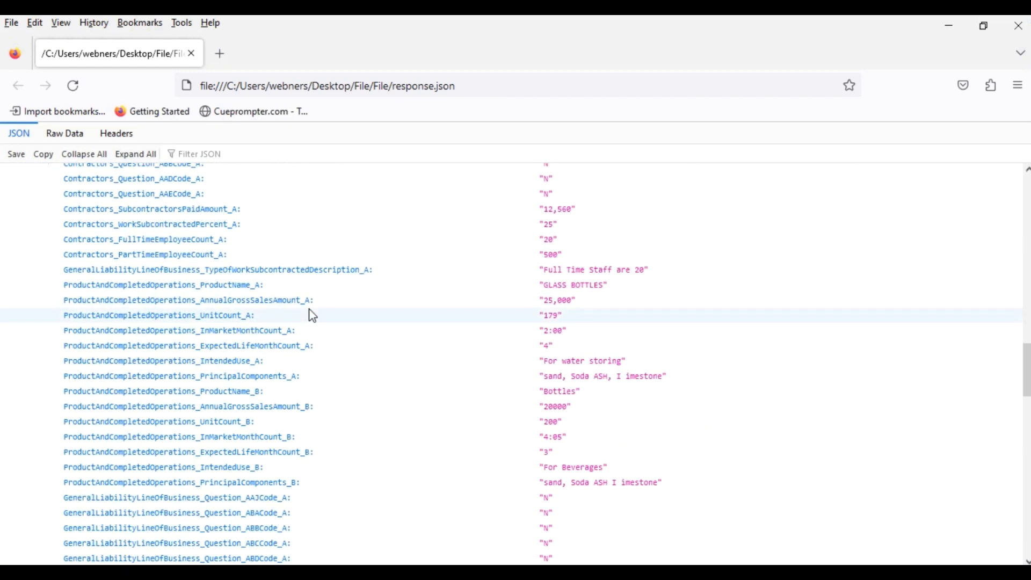
scroll(310, 323, up, 20)
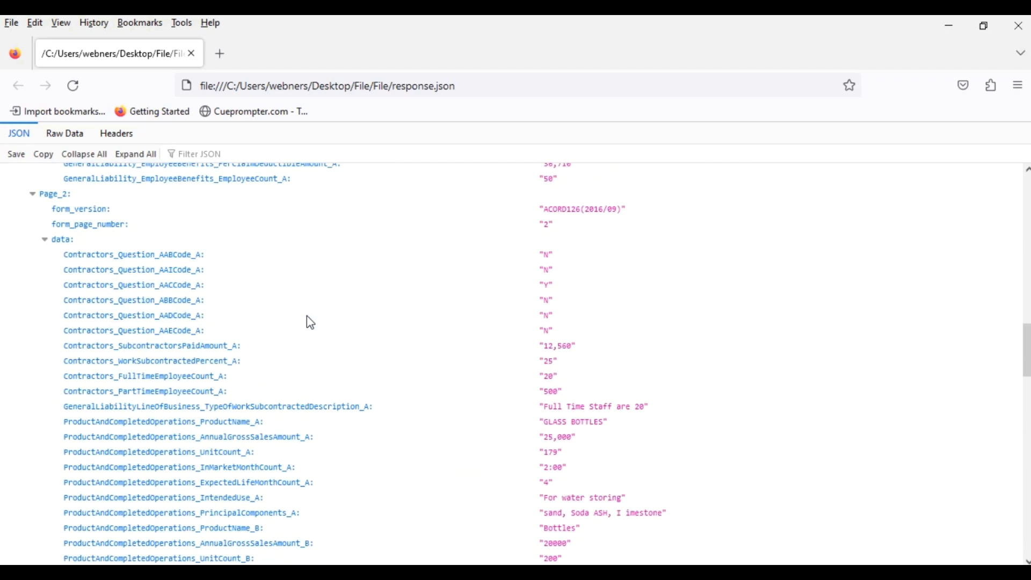
scroll(310, 322, up, 3)
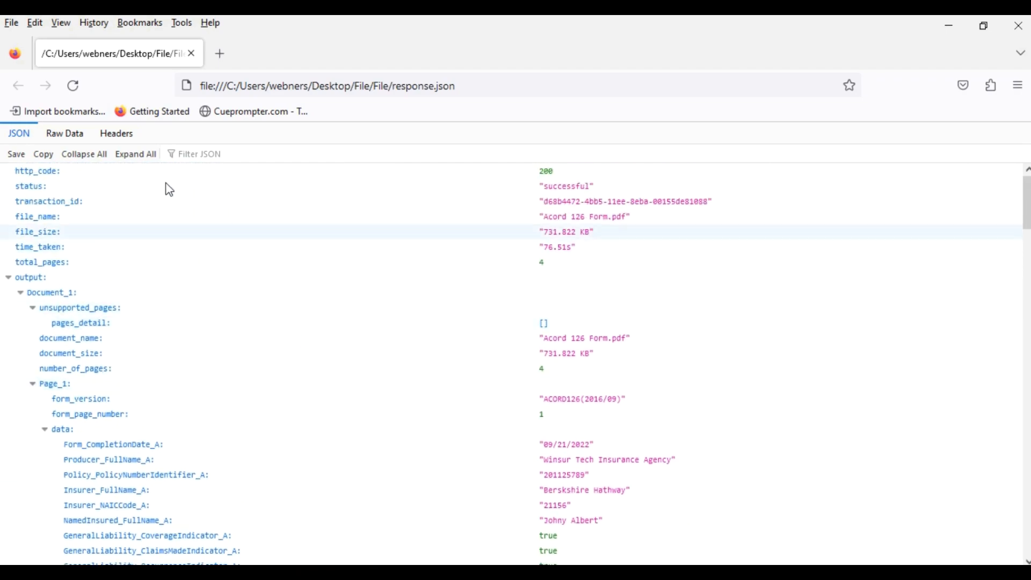
click(87, 157)
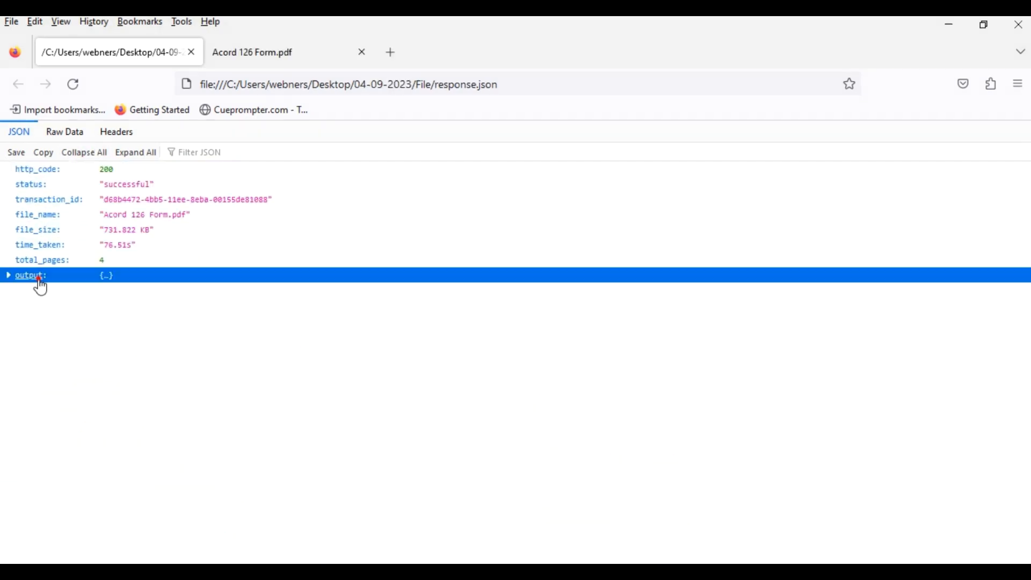
click(37, 280)
click(42, 294)
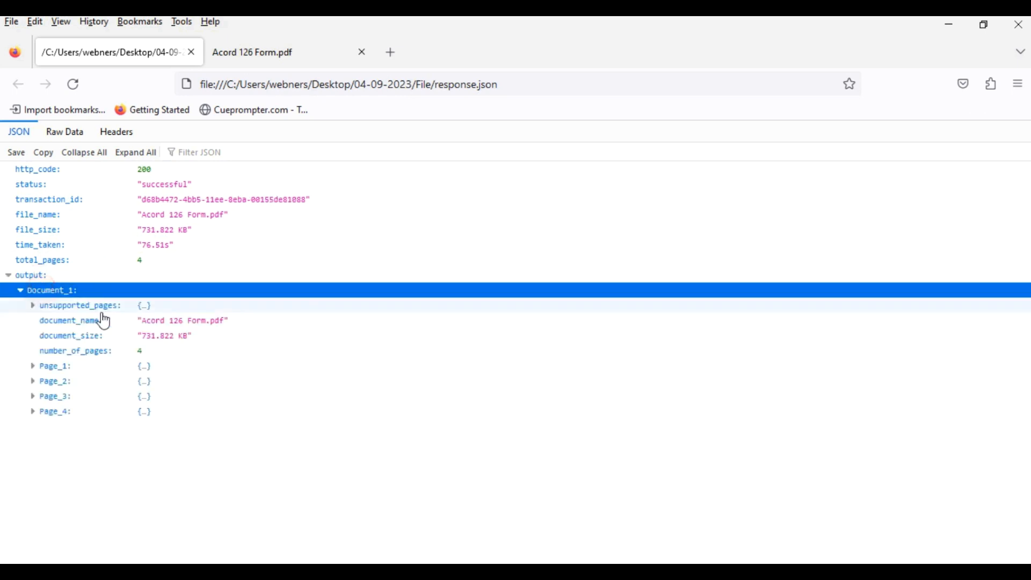
click(92, 324)
click(76, 336)
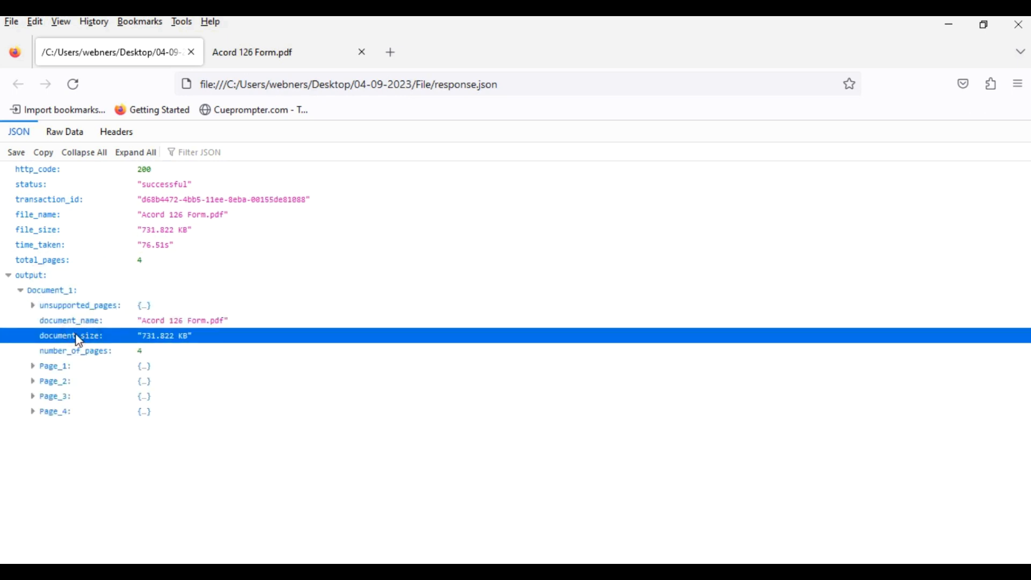
click(91, 354)
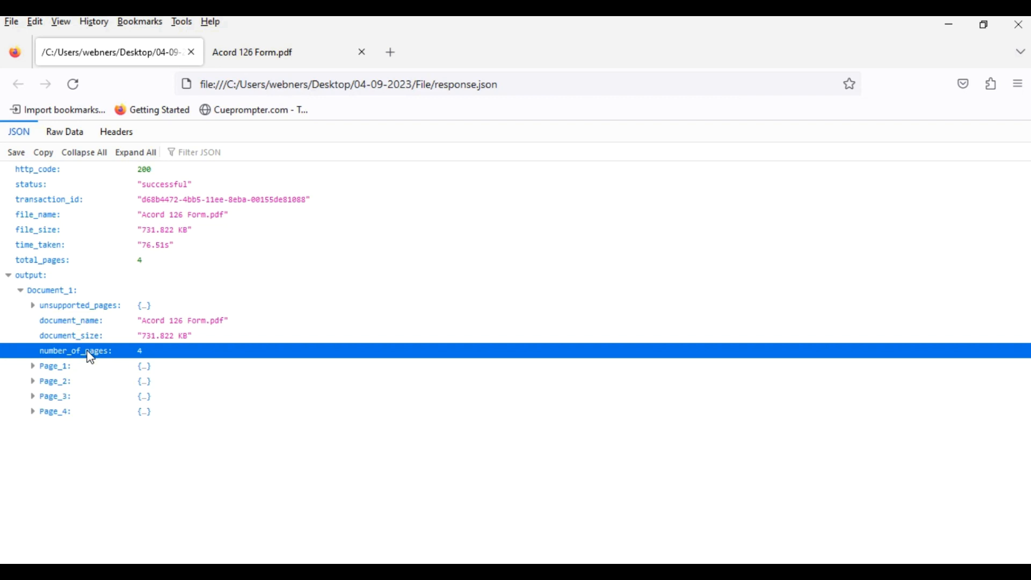
click(49, 369)
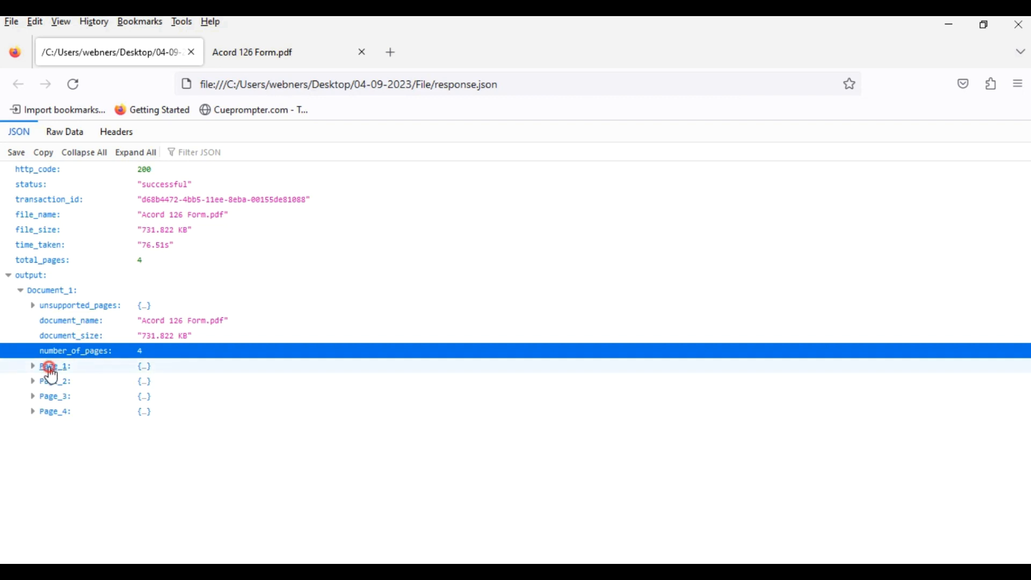
Expand Page_1 data and review producer, insurer, policy, named insured fields and the 58,000 total premium.
click(62, 412)
scroll(75, 400, down, 4)
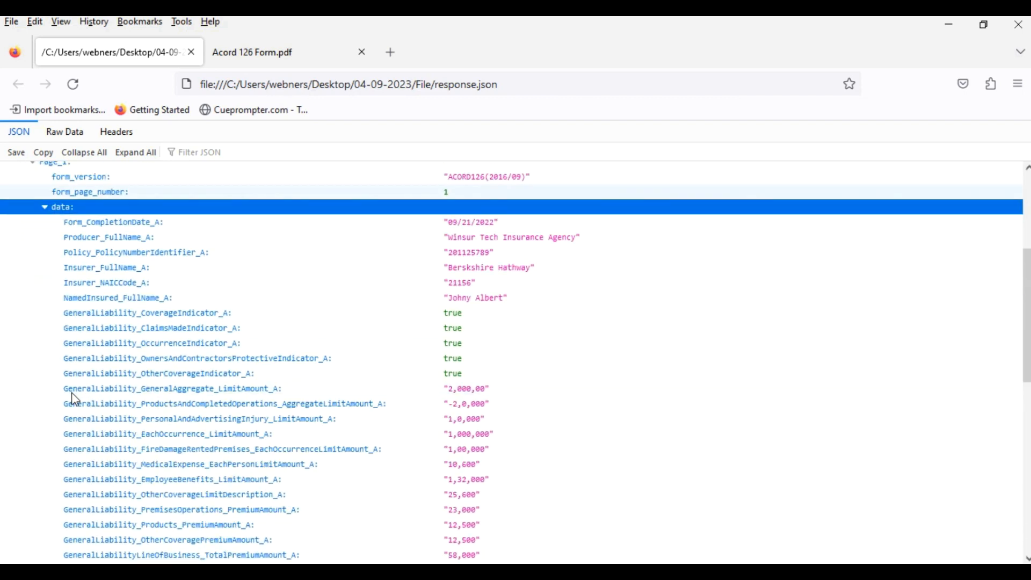
click(127, 237)
click(125, 268)
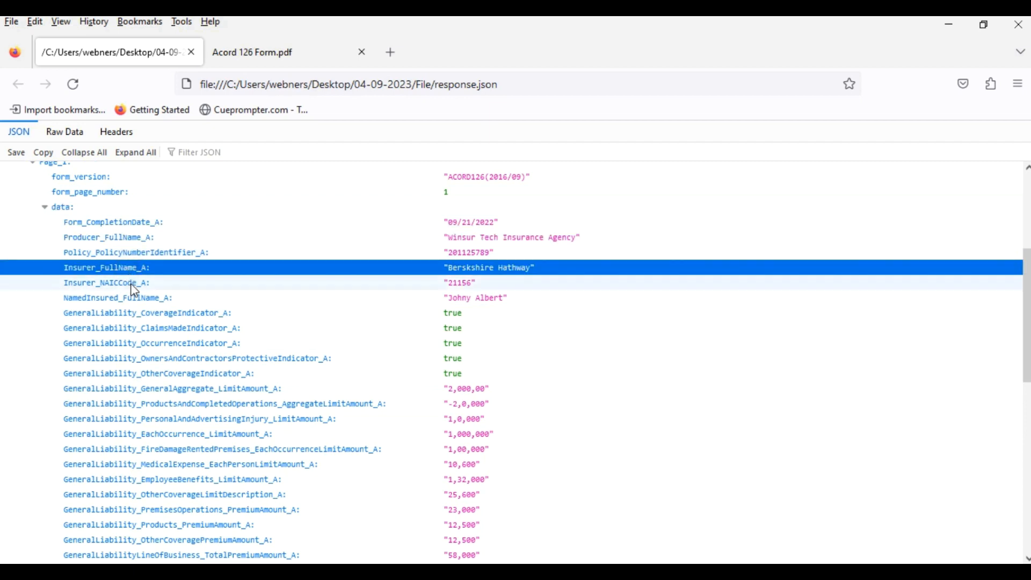
click(136, 284)
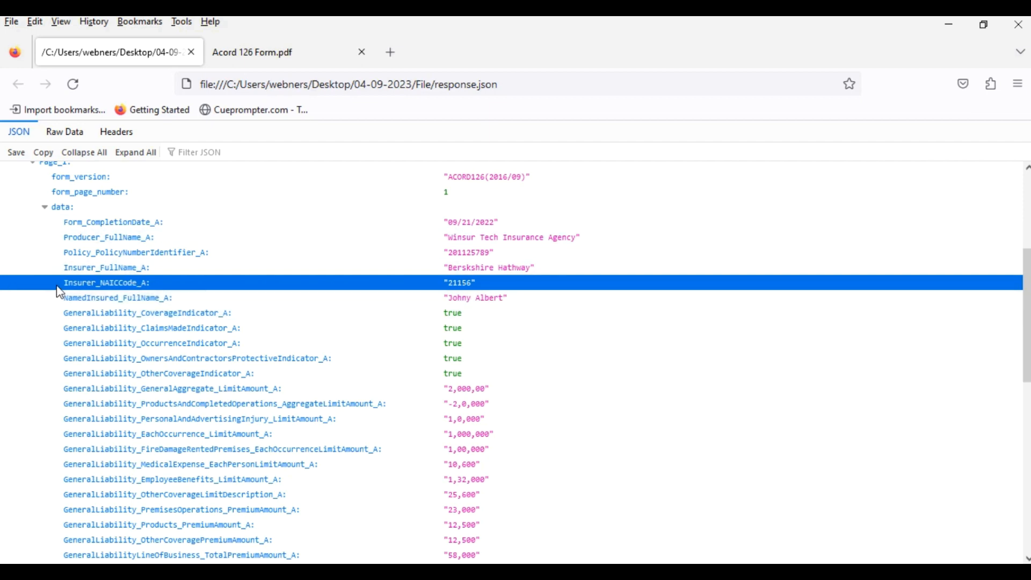
click(109, 254)
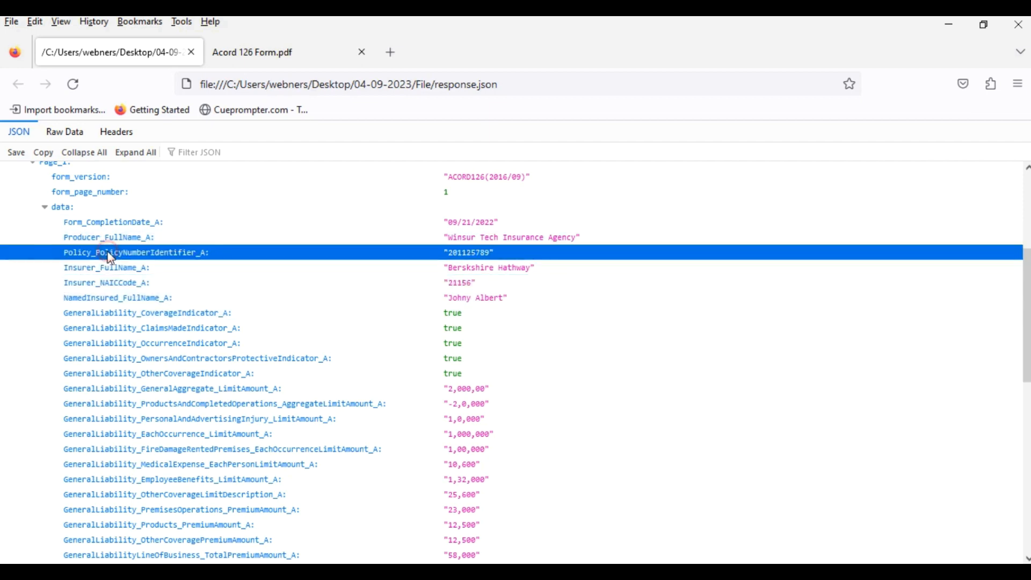
click(108, 300)
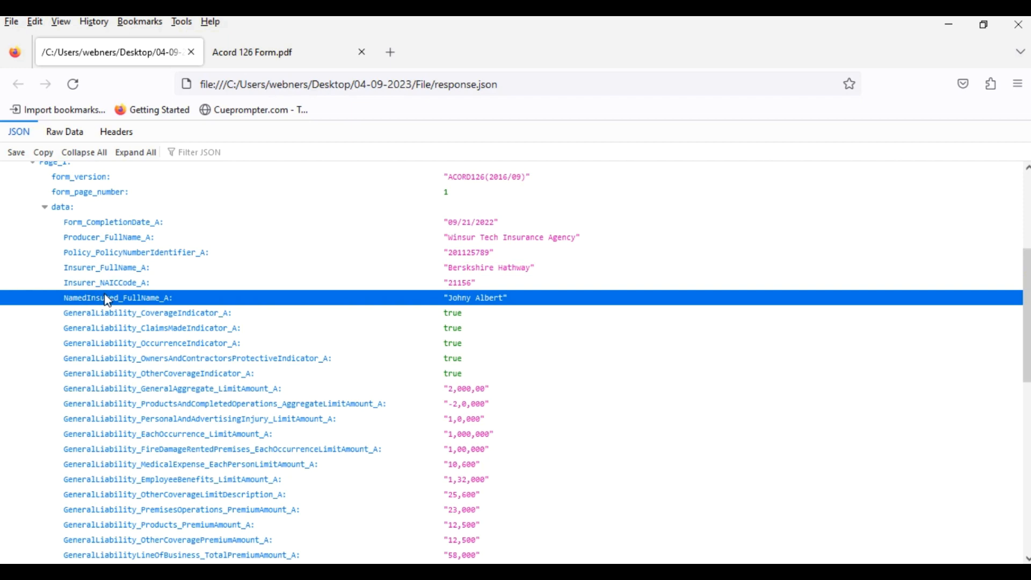
scroll(468, 354, down, 1)
scroll(467, 355, down, 4)
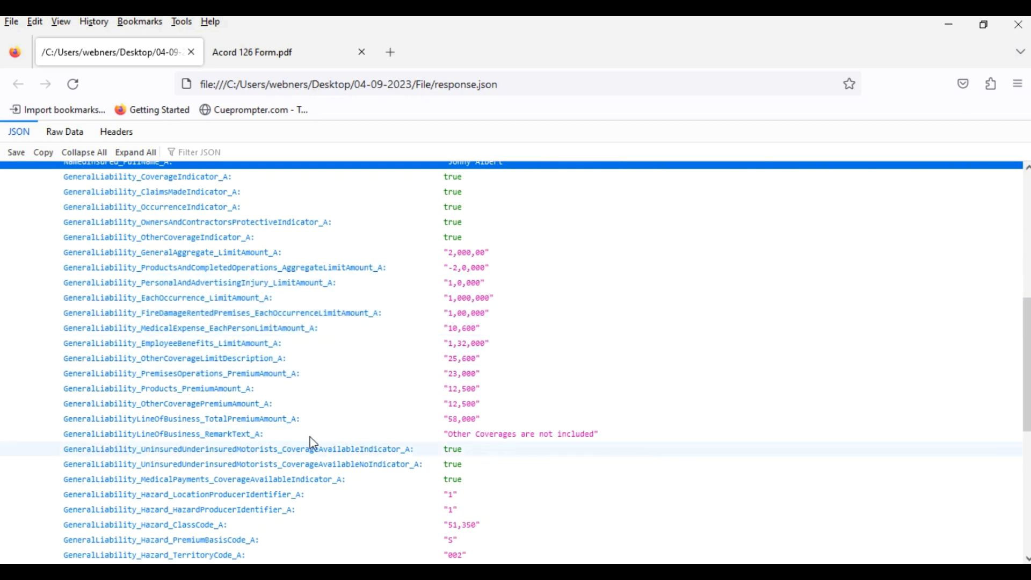
click(261, 422)
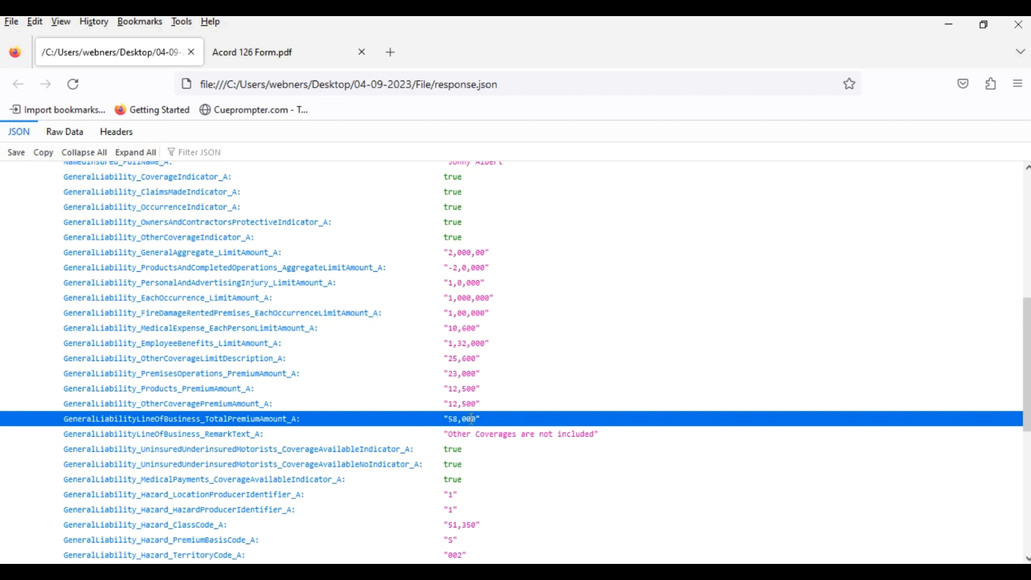
Expand Page_2 data and scroll through its fields, including GLASS BOTTLES with 25,000 sales.
scroll(471, 420, down, 6)
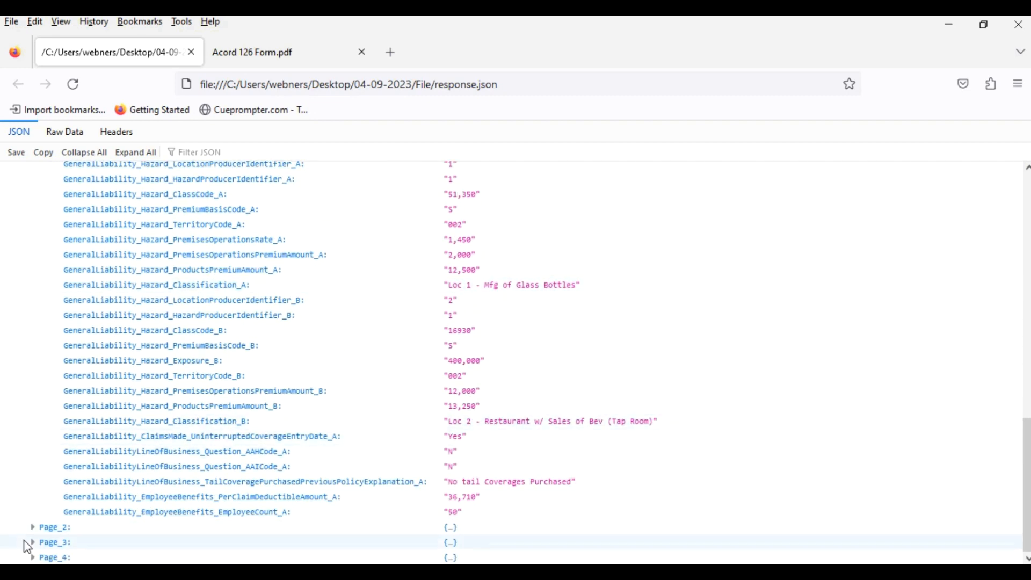
click(47, 530)
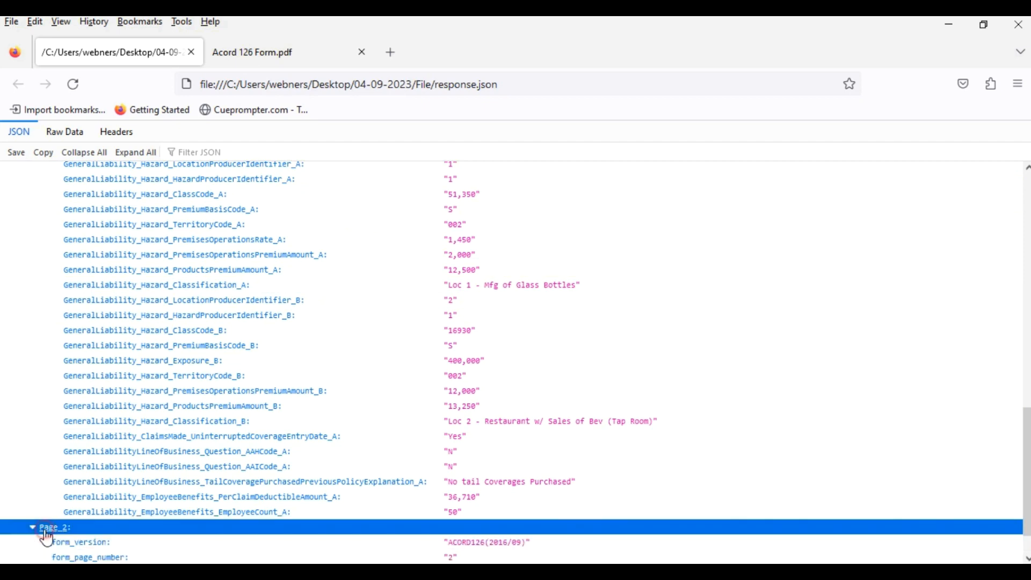
scroll(59, 531, down, 1)
click(63, 529)
scroll(149, 491, down, 4)
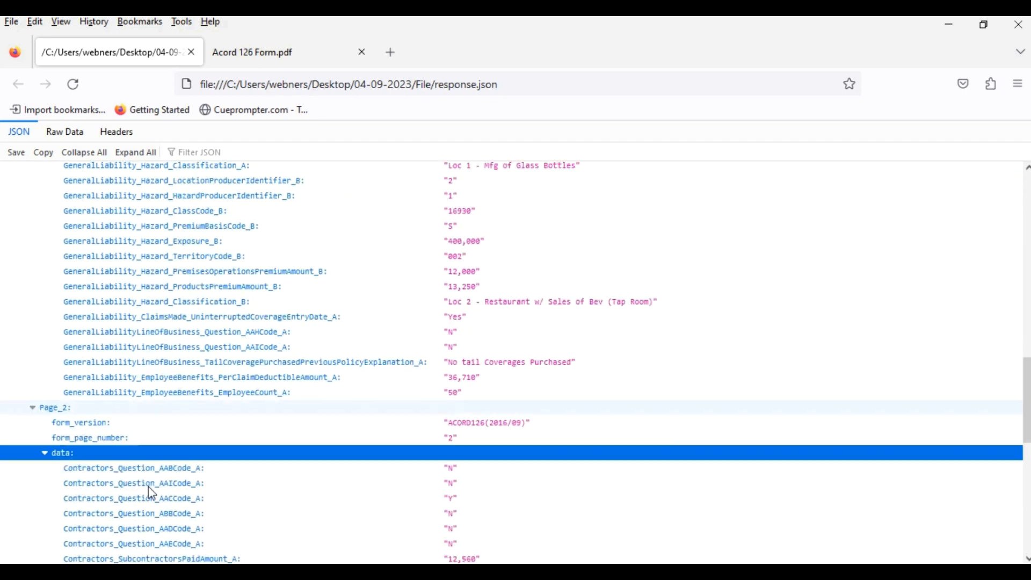
scroll(206, 455, down, 1)
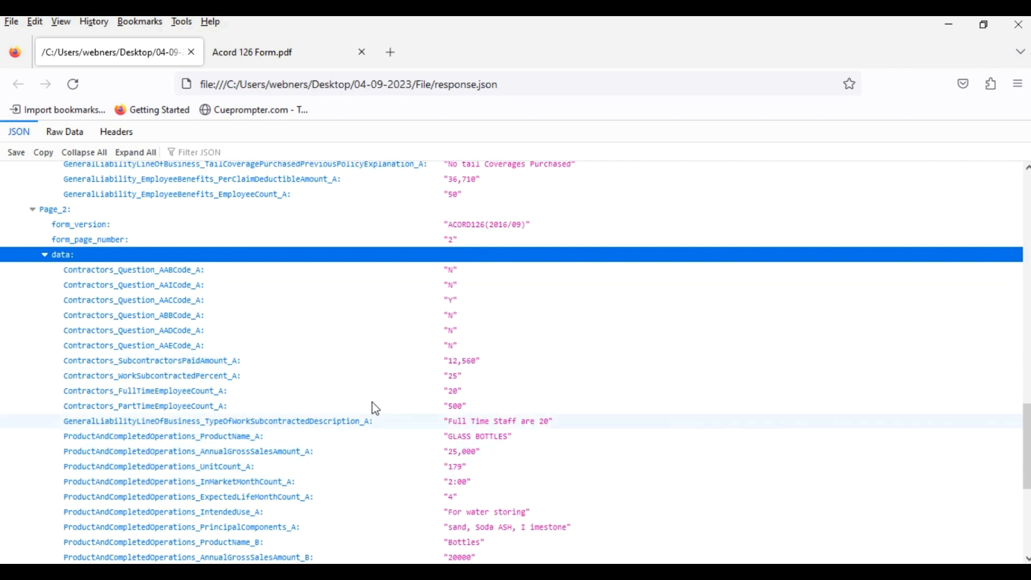
scroll(375, 408, down, 3)
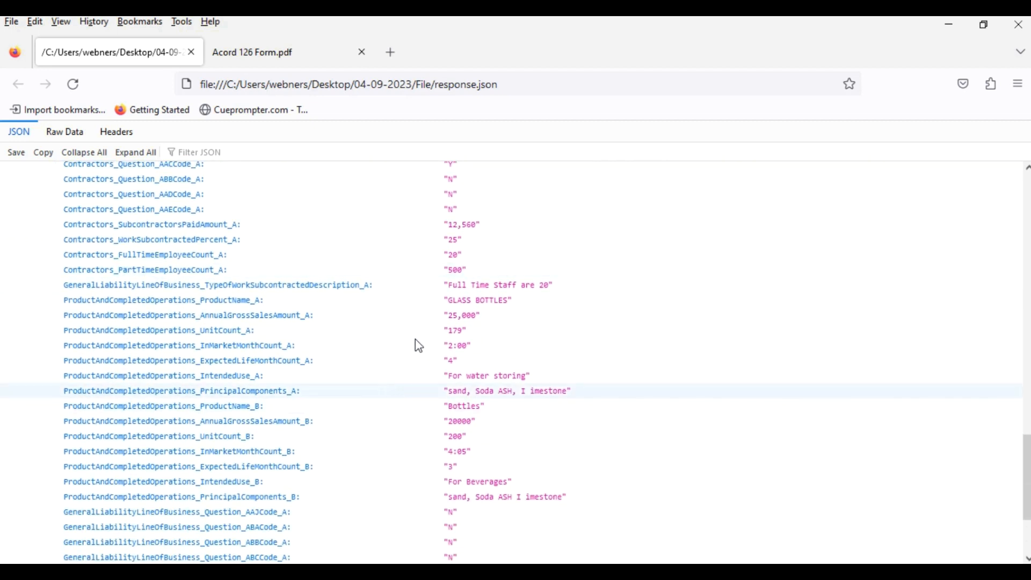